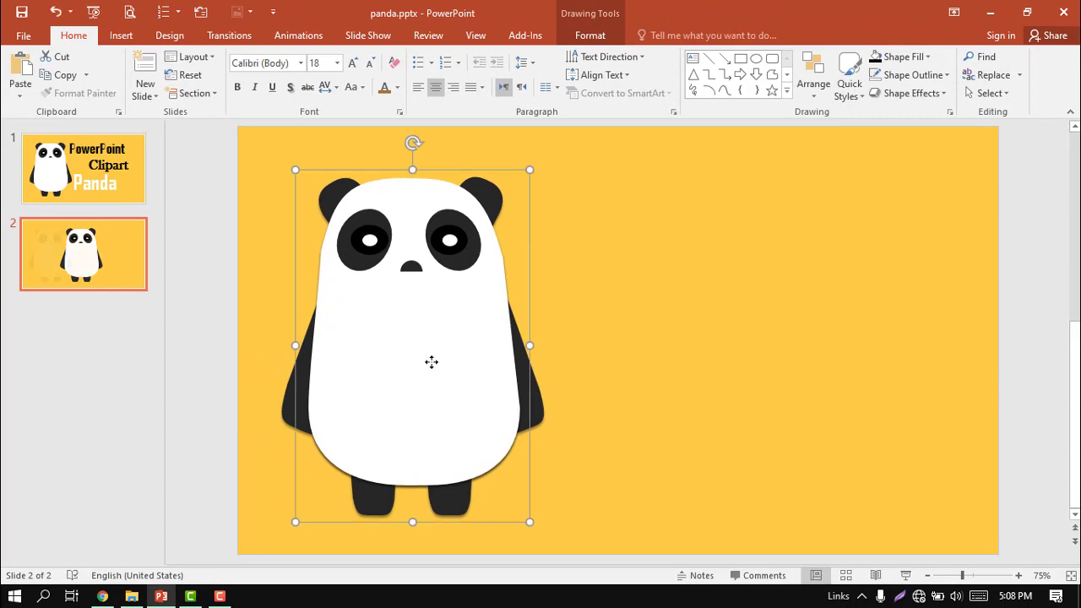
- Deselect the finished panda so it rests alone on the left of slide 2
{"action": "left_click", "coordinate": [616, 307]}
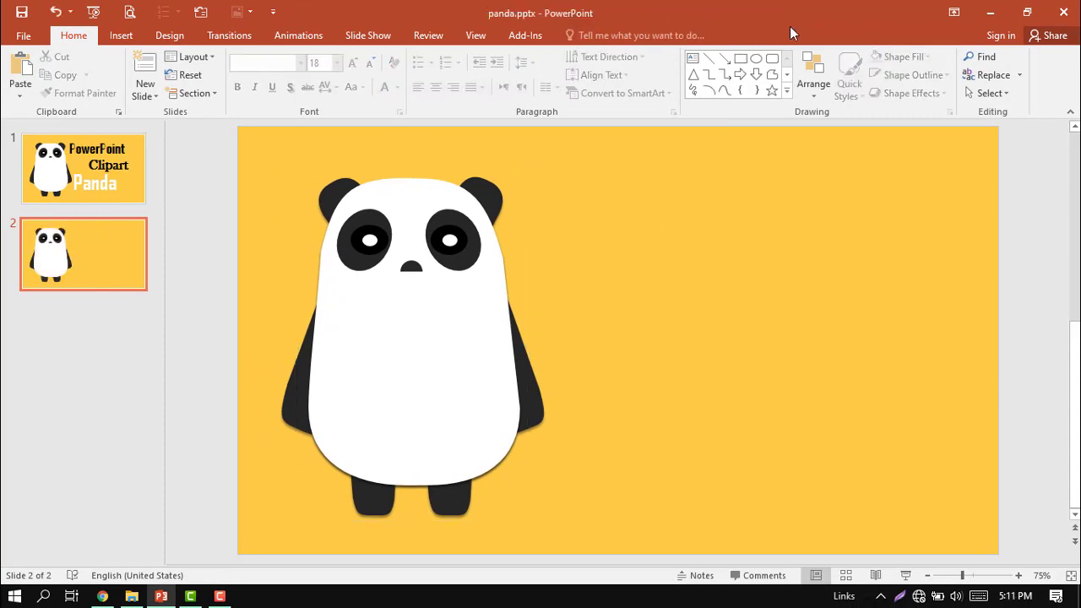
- Draw a tall rounded rectangle right of the panda, round it into a pill, and align its top with the head
{"action": "left_click", "coordinate": [772, 59]}
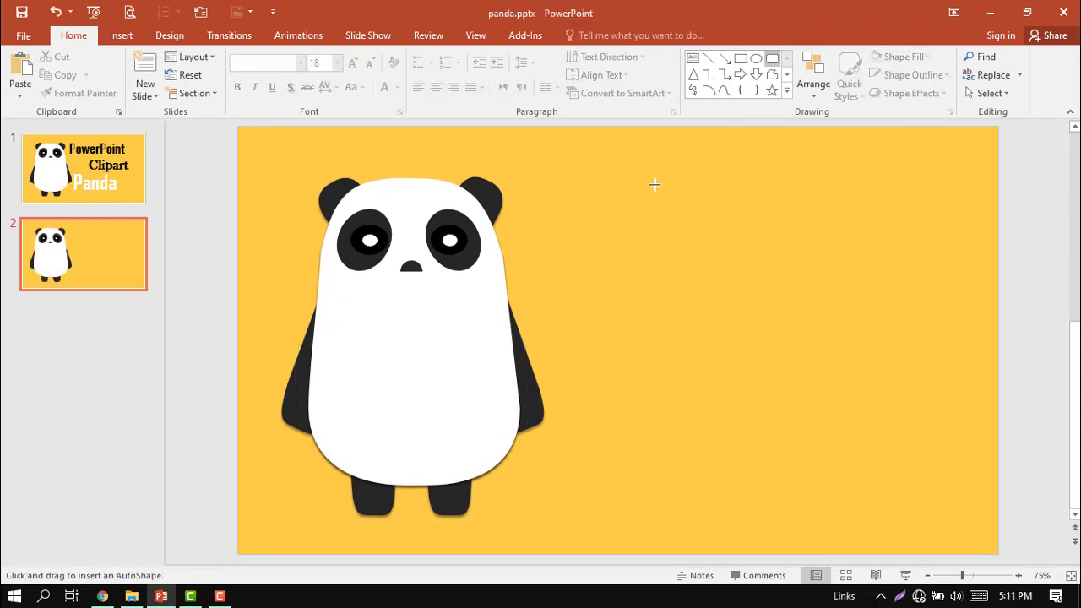
{"action": "left_click_drag", "start_coordinate": [656, 182], "coordinate": [857, 506]}
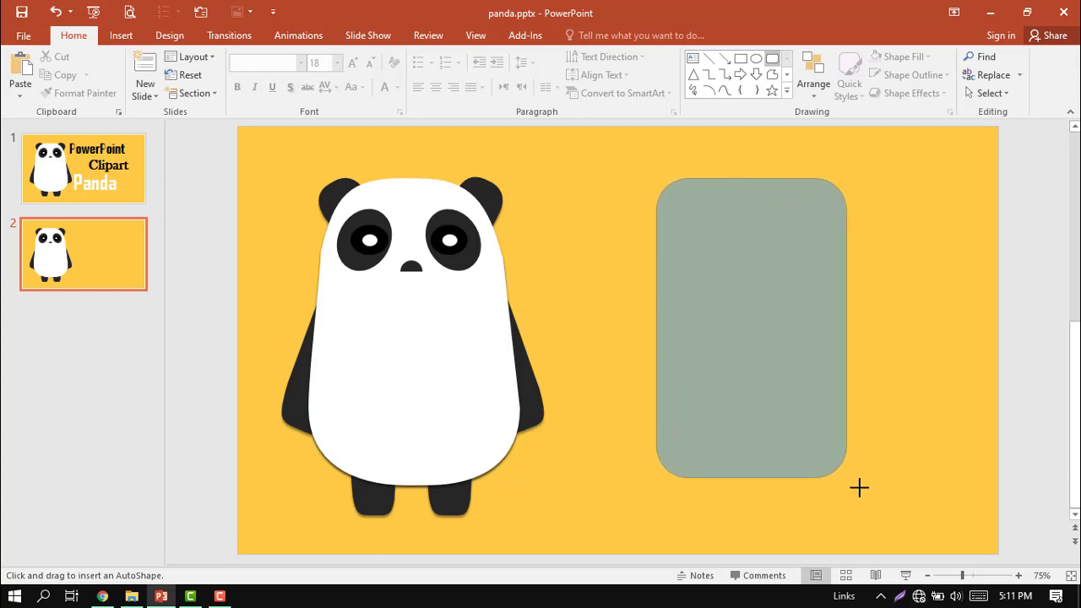
{"action": "right_click", "coordinate": [735, 377]}
{"action": "left_click", "coordinate": [689, 177]}
{"action": "left_click_drag", "start_coordinate": [689, 182], "coordinate": [744, 199]}
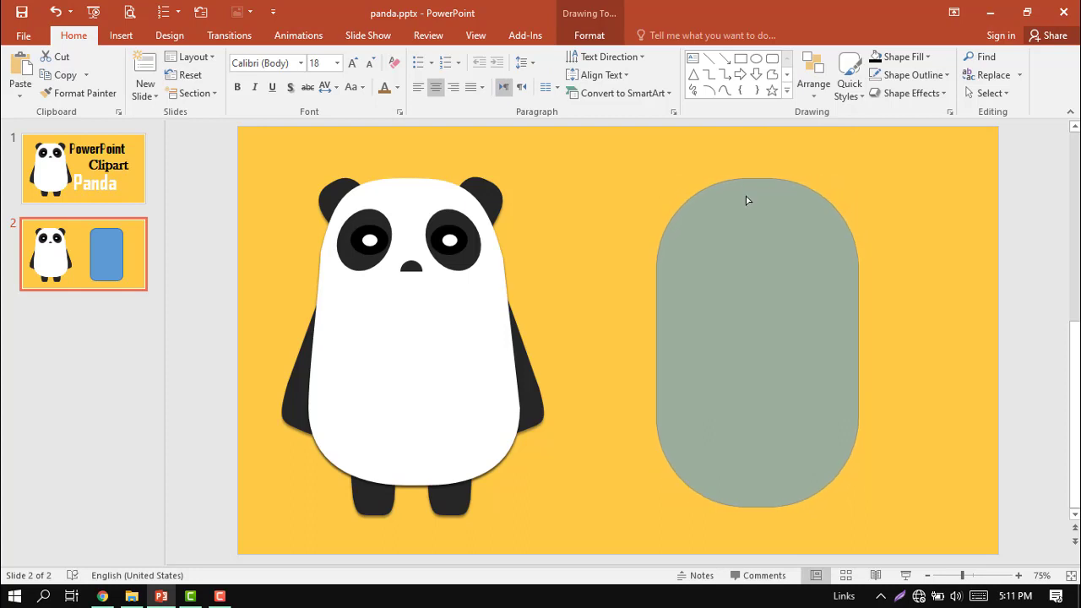
{"action": "left_click_drag", "start_coordinate": [745, 200], "coordinate": [735, 195]}
{"action": "left_click_drag", "start_coordinate": [755, 405], "coordinate": [732, 394]}
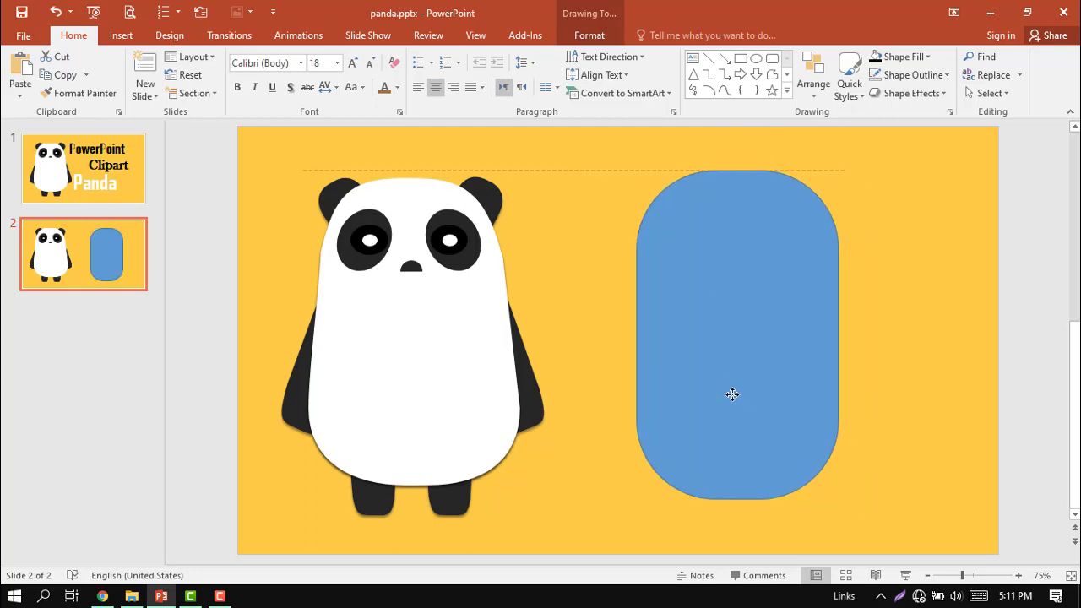
- Edit the pill's points to reshape its bottom-left and bottom-right curves
{"action": "right_click", "coordinate": [732, 395]}
{"action": "left_click", "coordinate": [746, 209]}
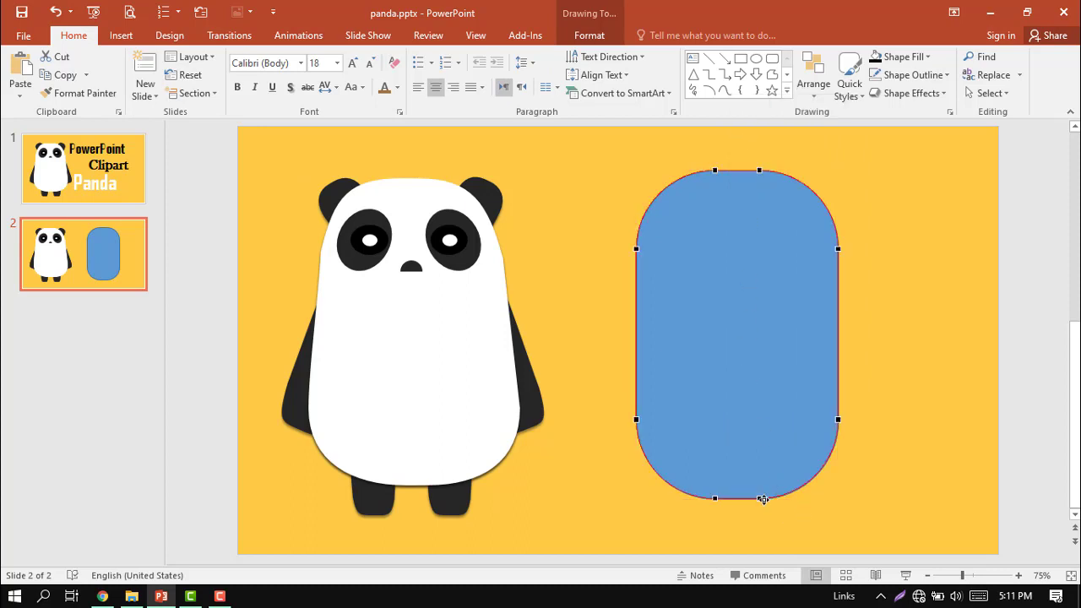
{"action": "left_click_drag", "start_coordinate": [765, 498], "coordinate": [783, 499]}
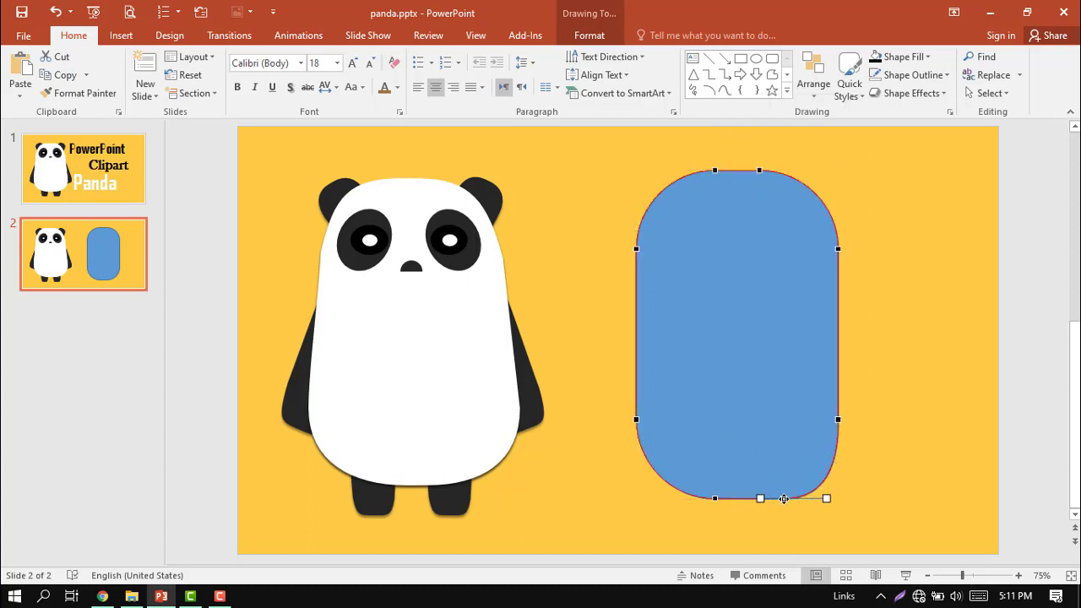
{"action": "left_click_drag", "start_coordinate": [713, 498], "coordinate": [694, 497]}
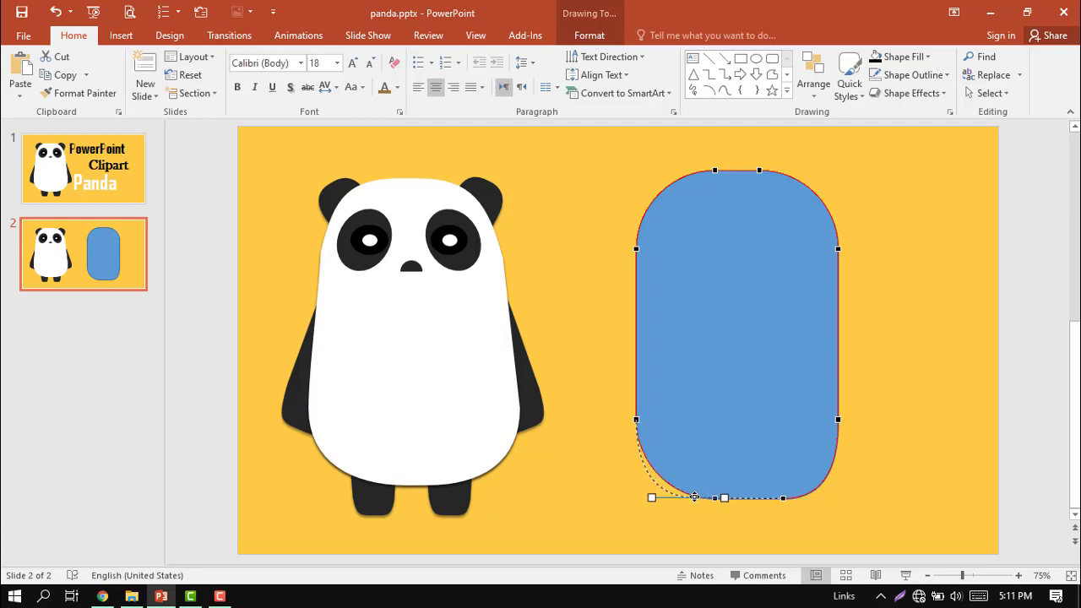
- Bend the left and right side points so both sides bulge outward like a body
{"action": "left_click", "coordinate": [838, 419]}
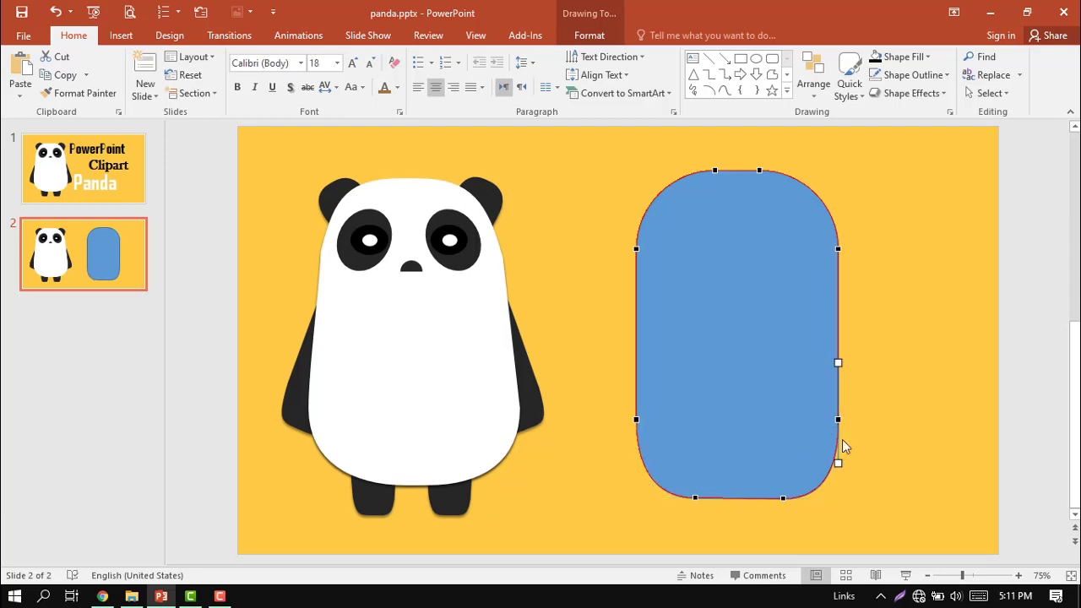
{"action": "mouse_move", "coordinate": [838, 462]}
{"action": "left_mouse_down"}
{"action": "mouse_move", "coordinate": [805, 448]}
{"action": "mouse_move", "coordinate": [847, 472]}
{"action": "mouse_move", "coordinate": [835, 483]}
{"action": "left_mouse_up"}
{"action": "left_click", "coordinate": [636, 418]}
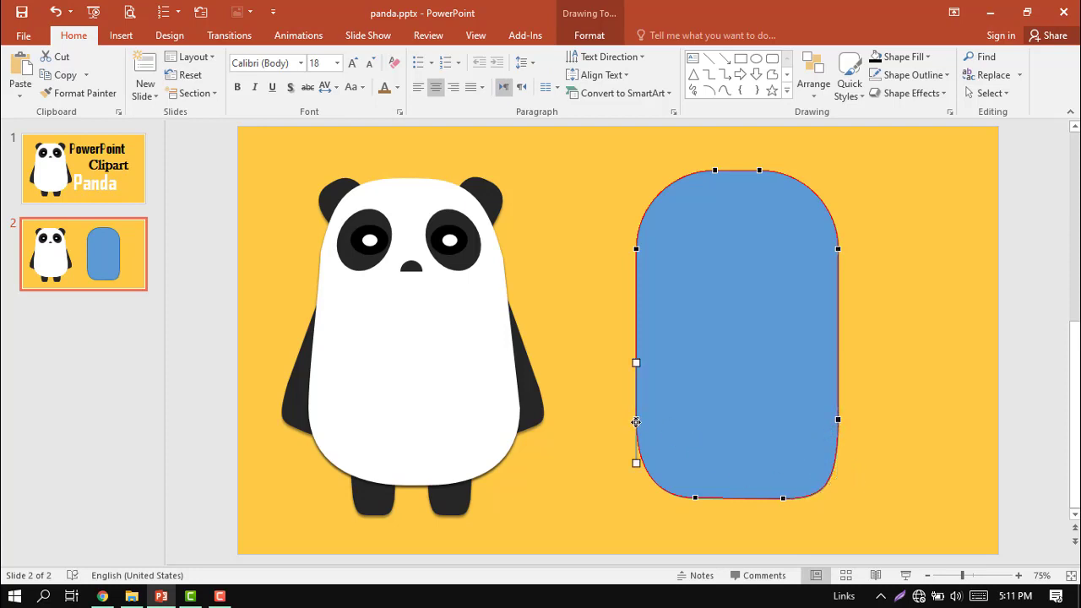
{"action": "left_click_drag", "start_coordinate": [639, 469], "coordinate": [626, 466]}
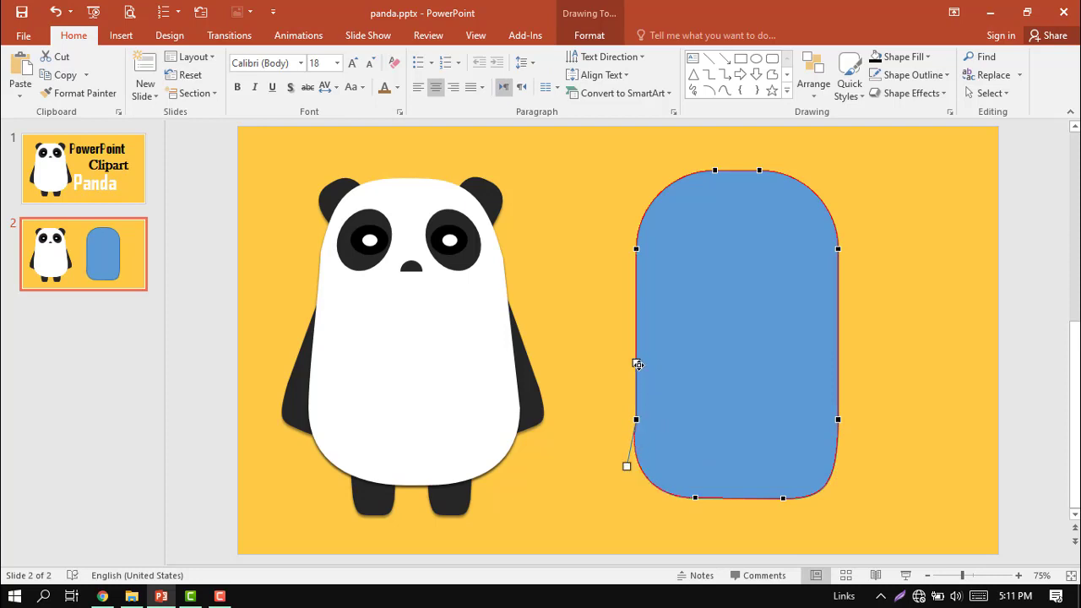
{"action": "left_click_drag", "start_coordinate": [637, 364], "coordinate": [636, 361]}
{"action": "mouse_move", "coordinate": [636, 421]}
{"action": "left_mouse_down"}
{"action": "mouse_move", "coordinate": [622, 433]}
{"action": "mouse_move", "coordinate": [629, 408]}
{"action": "left_mouse_up"}
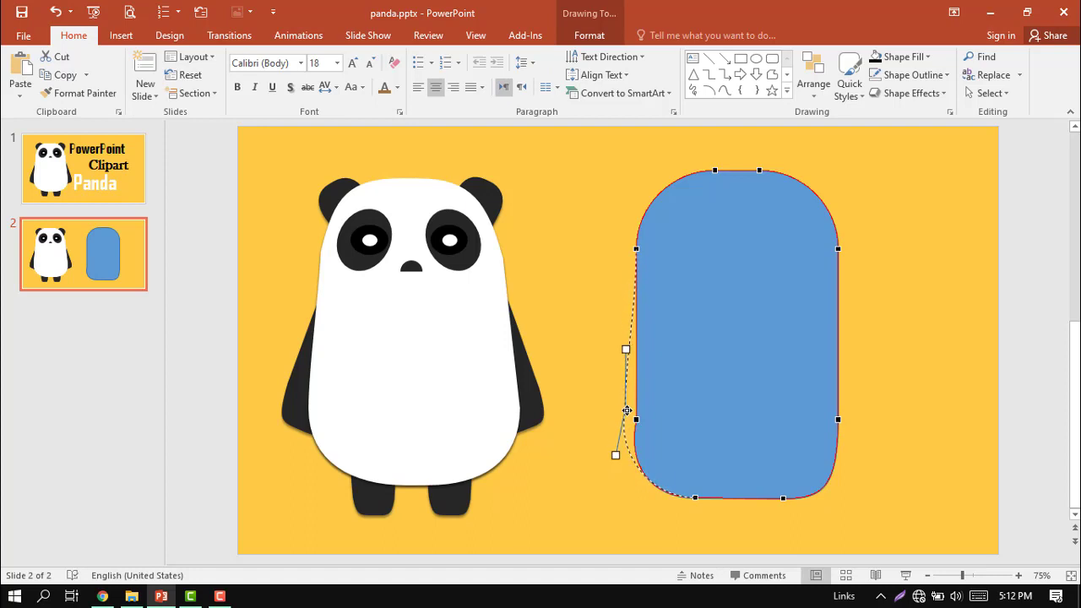
{"action": "left_click_drag", "start_coordinate": [628, 408], "coordinate": [627, 410]}
{"action": "left_click_drag", "start_coordinate": [840, 421], "coordinate": [851, 405]}
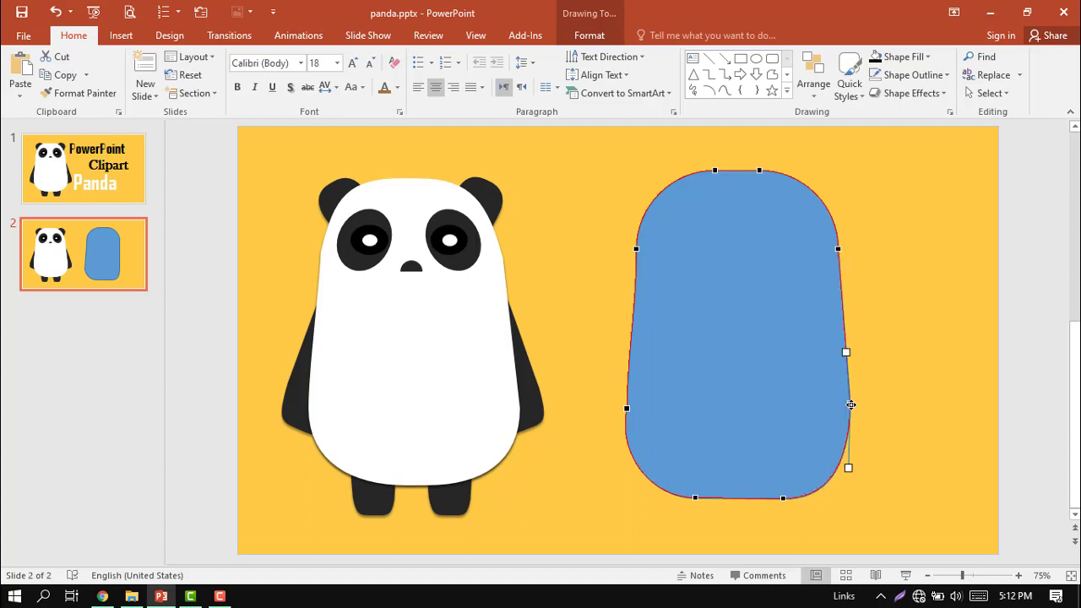
{"action": "left_click", "coordinate": [878, 474]}
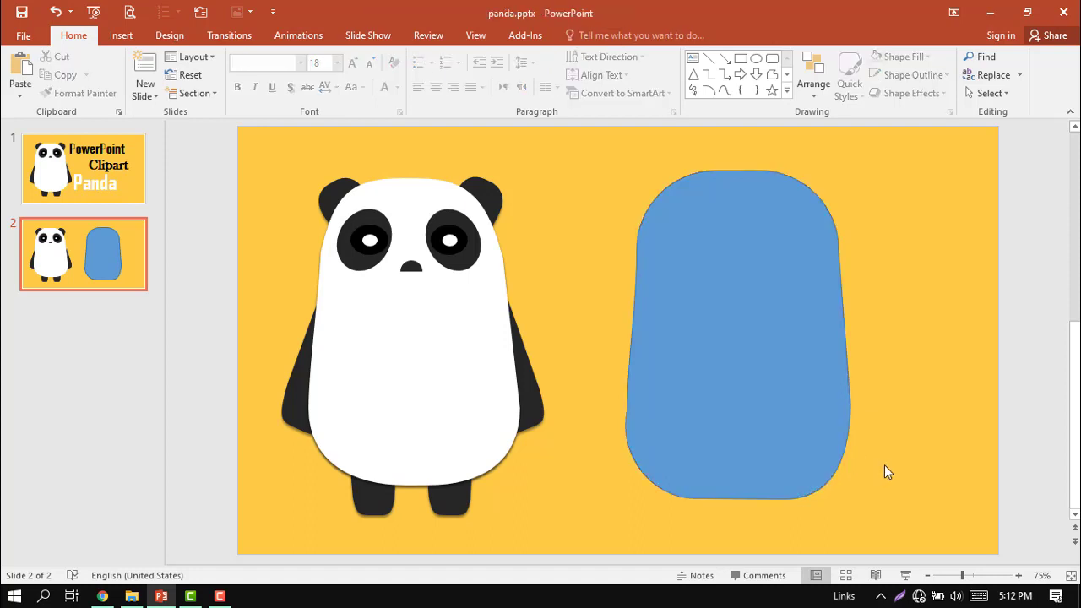
- Shrink the blue body shape slightly from its top-left corner and left side
{"action": "scroll", "coordinate": [886, 464], "scroll_direction": "down", "scroll_amount": 2}
{"action": "left_click", "coordinate": [716, 320]}
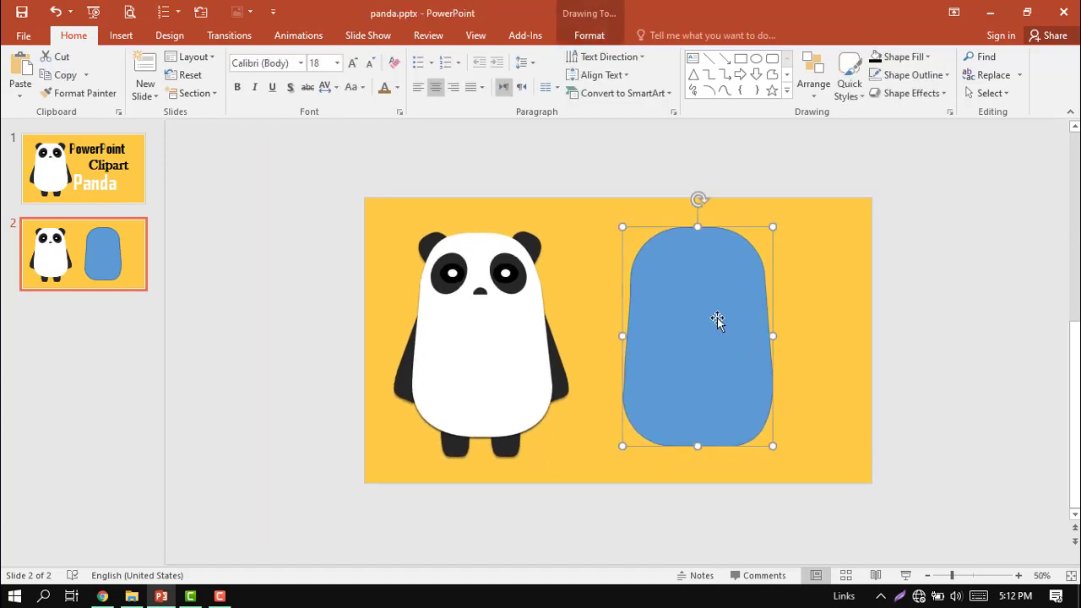
{"action": "left_click_drag", "start_coordinate": [619, 224], "coordinate": [634, 244]}
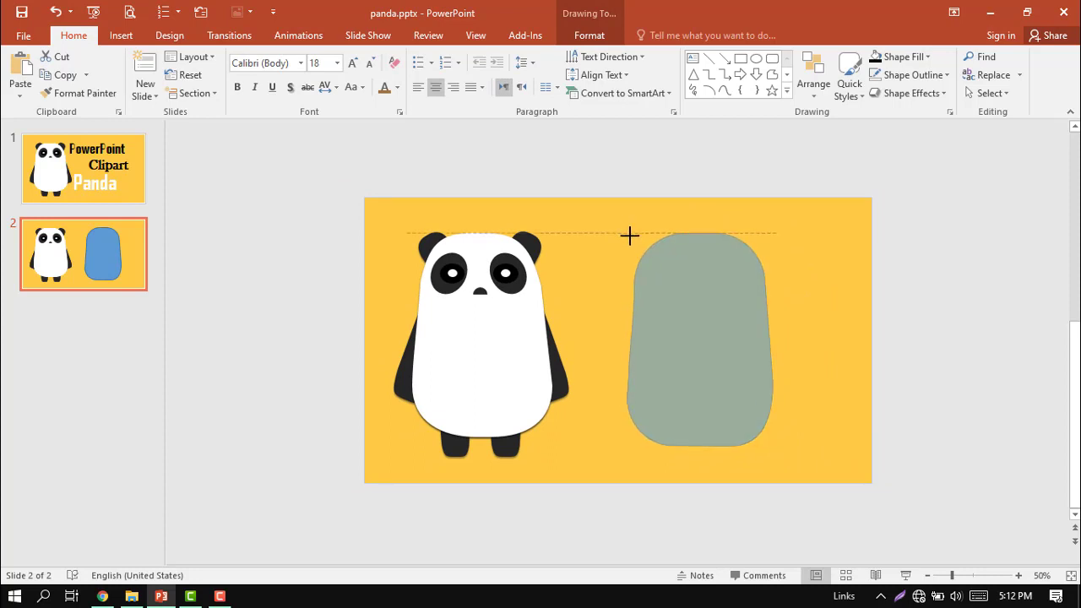
{"action": "left_click_drag", "start_coordinate": [635, 348], "coordinate": [638, 348]}
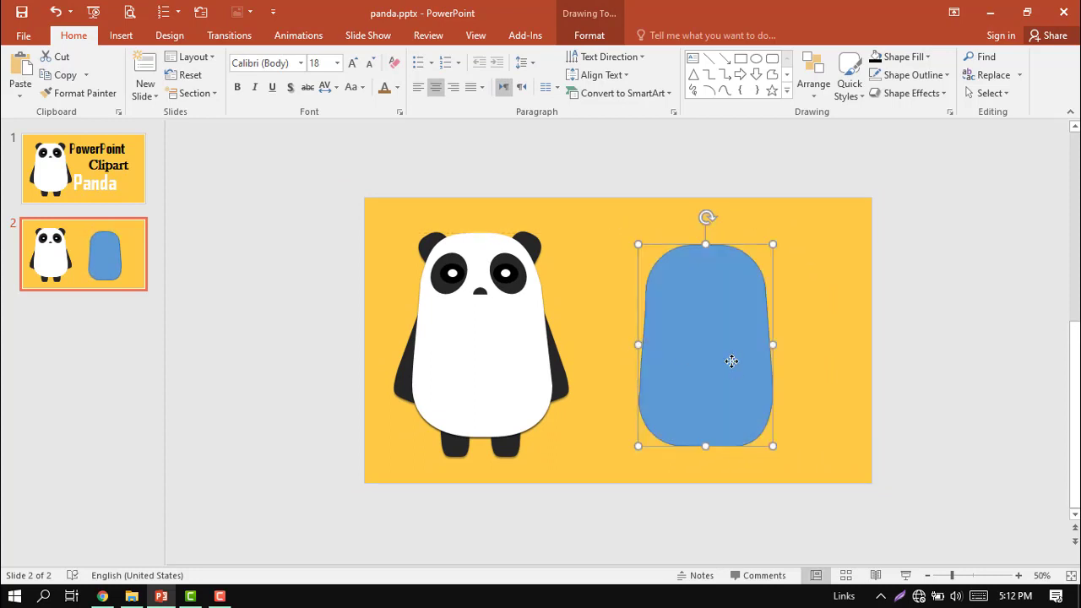
- Give the body a white fill with no outline and duplicate it to the right
{"action": "right_click", "coordinate": [730, 361]}
{"action": "left_click", "coordinate": [778, 390]}
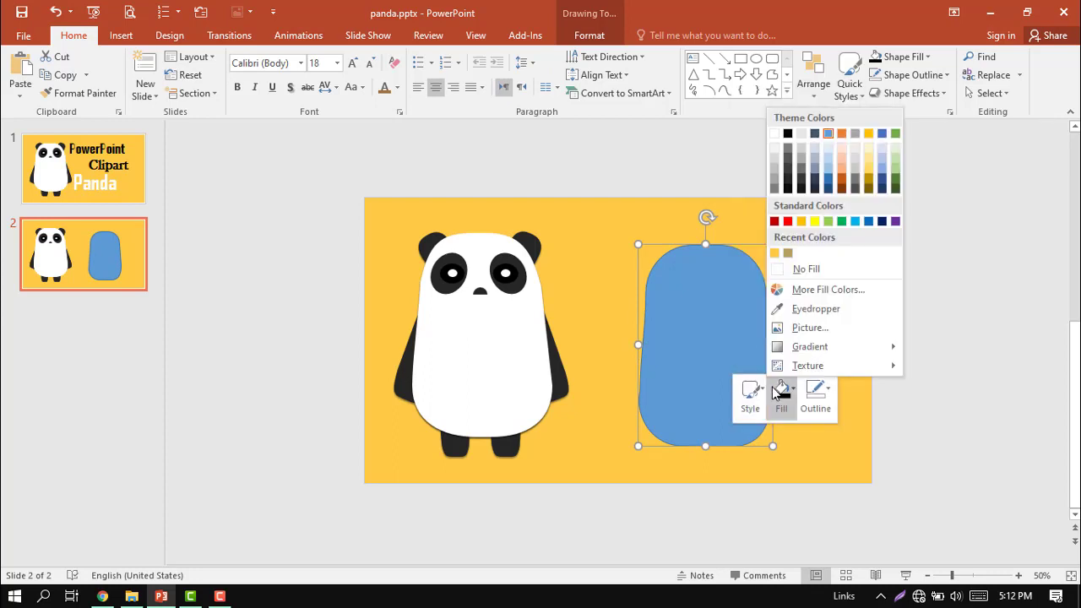
{"action": "left_click", "coordinate": [774, 134]}
{"action": "left_click", "coordinate": [828, 390]}
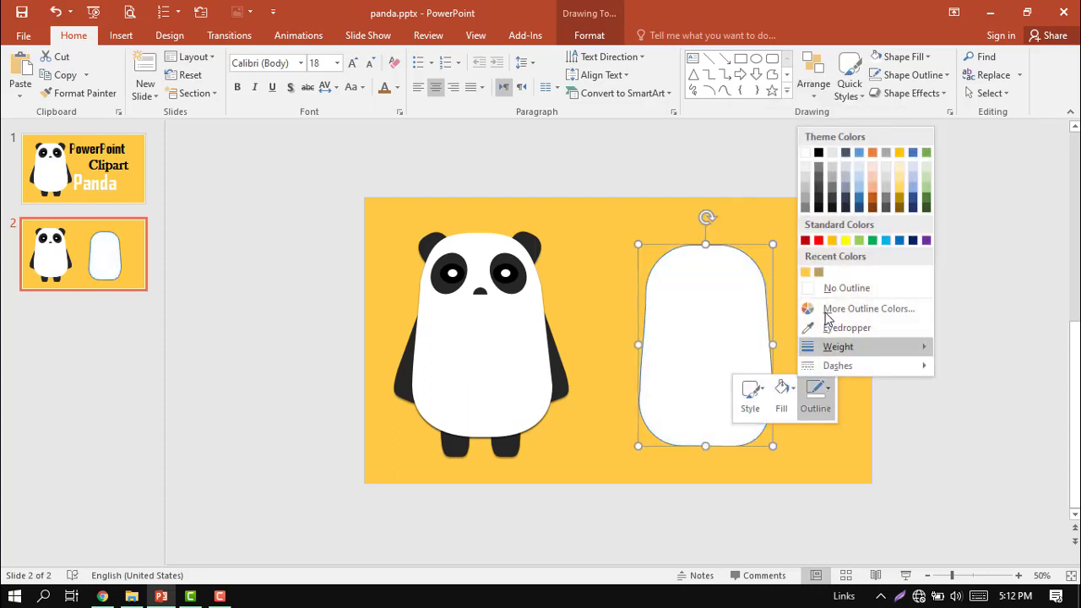
{"action": "left_click", "coordinate": [837, 285]}
{"action": "left_click_drag", "start_coordinate": [720, 358], "coordinate": [854, 353]}
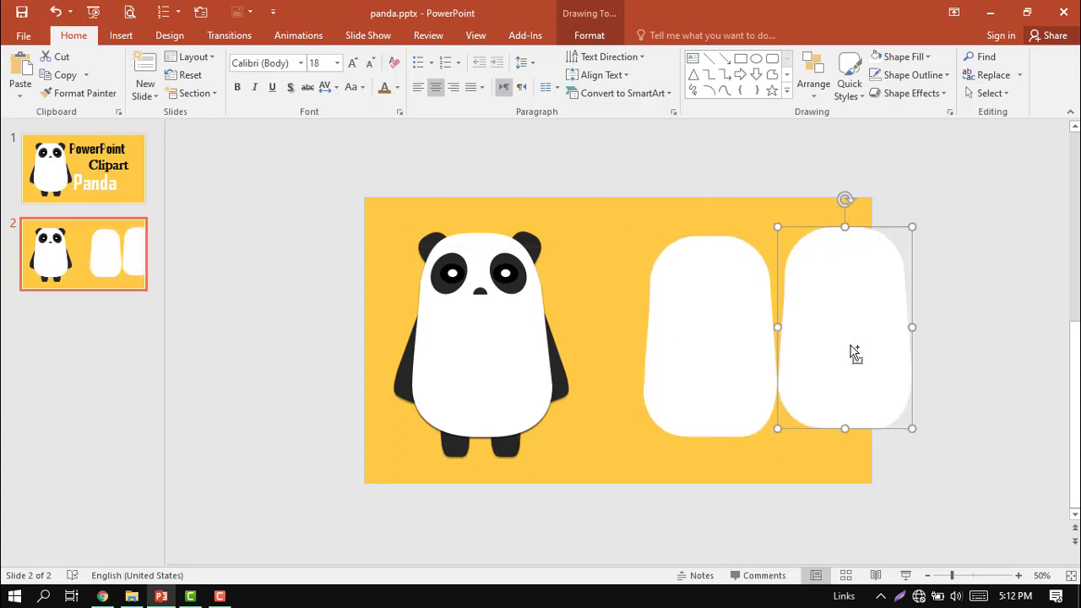
- Shrink the body copy into a small leg piece at the body's base and duplicate it beside itself
{"action": "scroll", "coordinate": [855, 352], "scroll_direction": "up", "scroll_amount": 3, "text": "ctrl"}
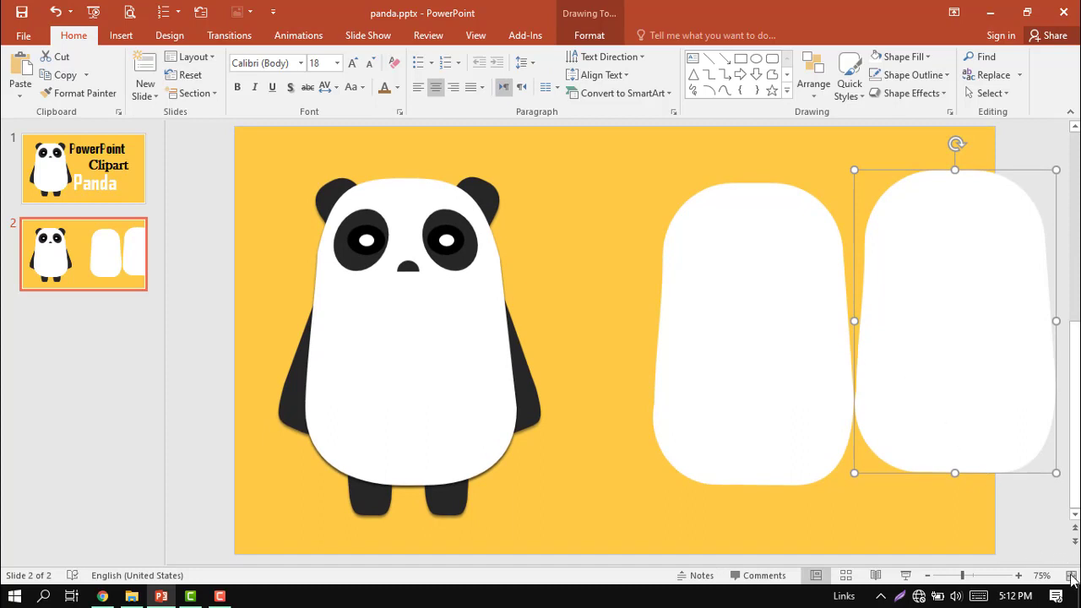
{"action": "left_click_drag", "start_coordinate": [1018, 392], "coordinate": [891, 368]}
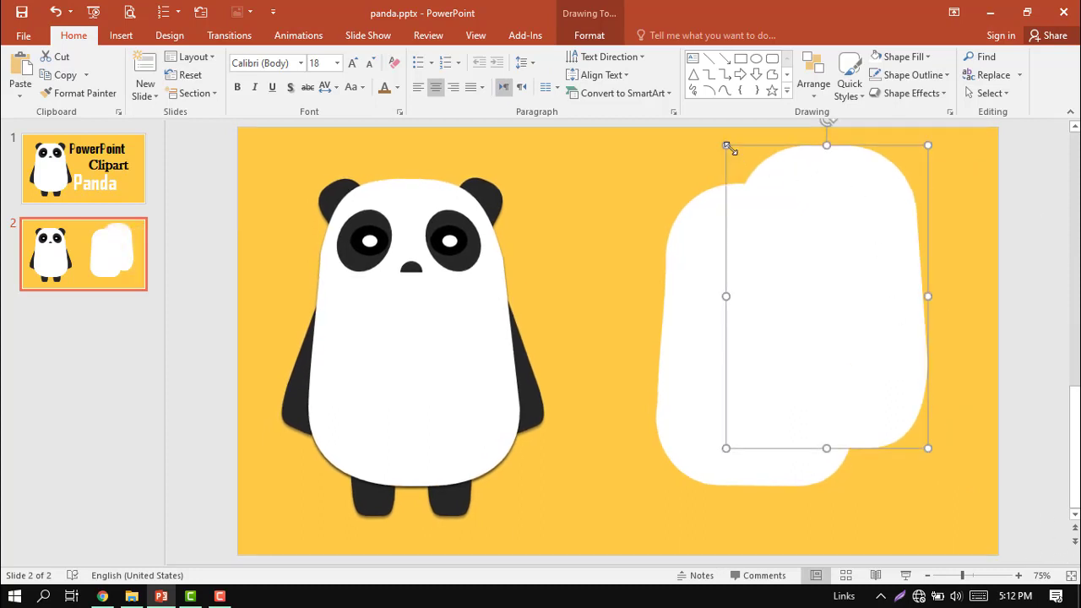
{"action": "left_click_drag", "start_coordinate": [768, 183], "coordinate": [886, 360]}
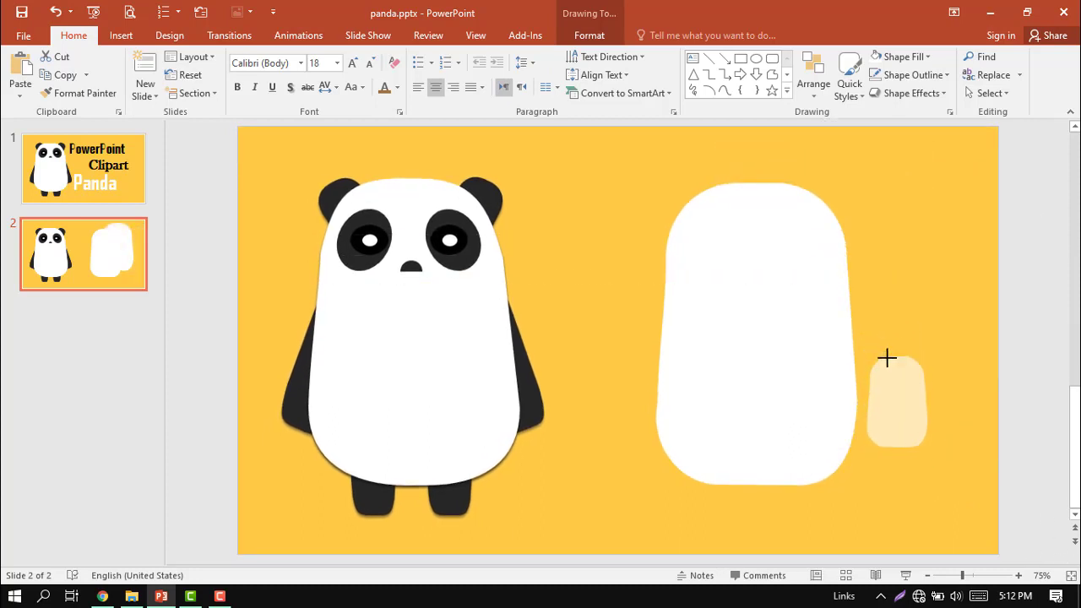
{"action": "mouse_move", "coordinate": [897, 417]}
{"action": "left_mouse_down"}
{"action": "mouse_move", "coordinate": [914, 355]}
{"action": "mouse_move", "coordinate": [901, 332]}
{"action": "left_mouse_up"}
{"action": "left_click_drag", "start_coordinate": [925, 369], "coordinate": [981, 364], "text": "ctrl"}
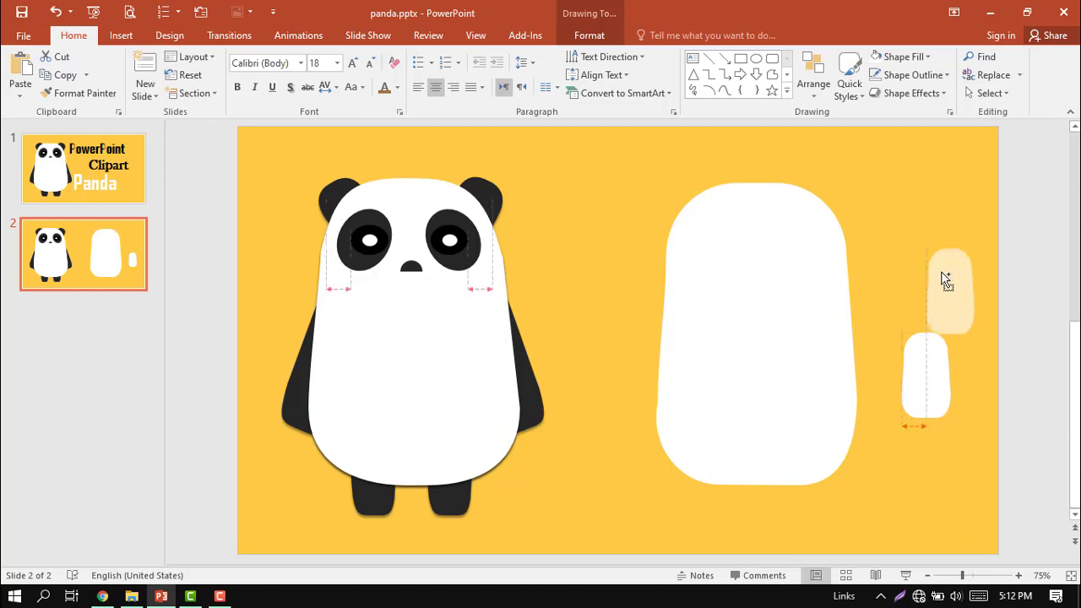
{"action": "left_click", "coordinate": [931, 363], "text": "shift"}
- Place both leg pieces under the body and fill them near-black
{"action": "left_click_drag", "start_coordinate": [941, 379], "coordinate": [749, 505]}
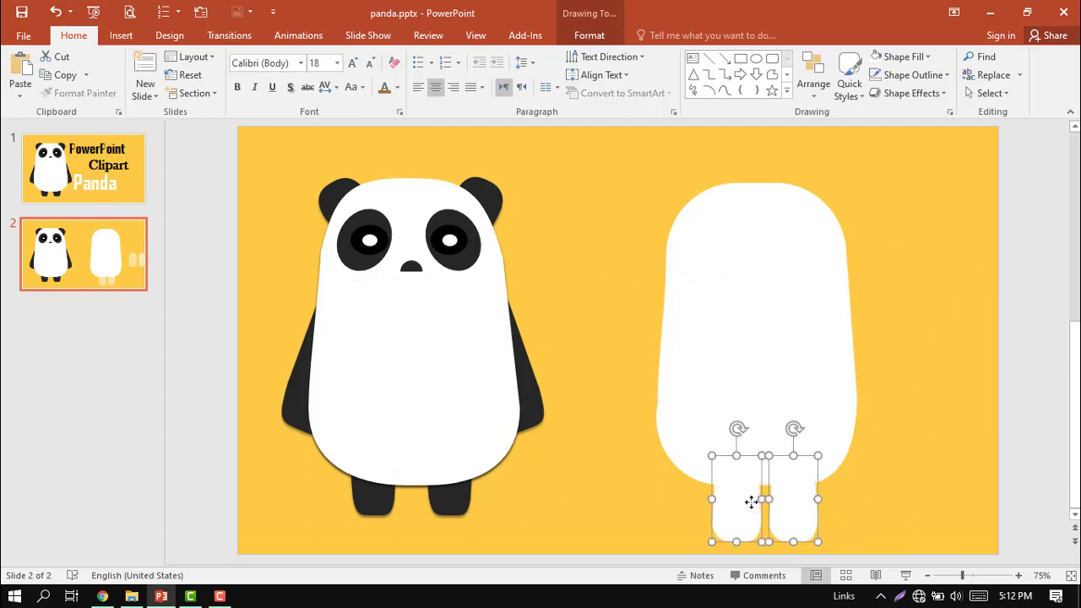
{"action": "right_click", "coordinate": [751, 503]}
{"action": "left_click", "coordinate": [800, 531]}
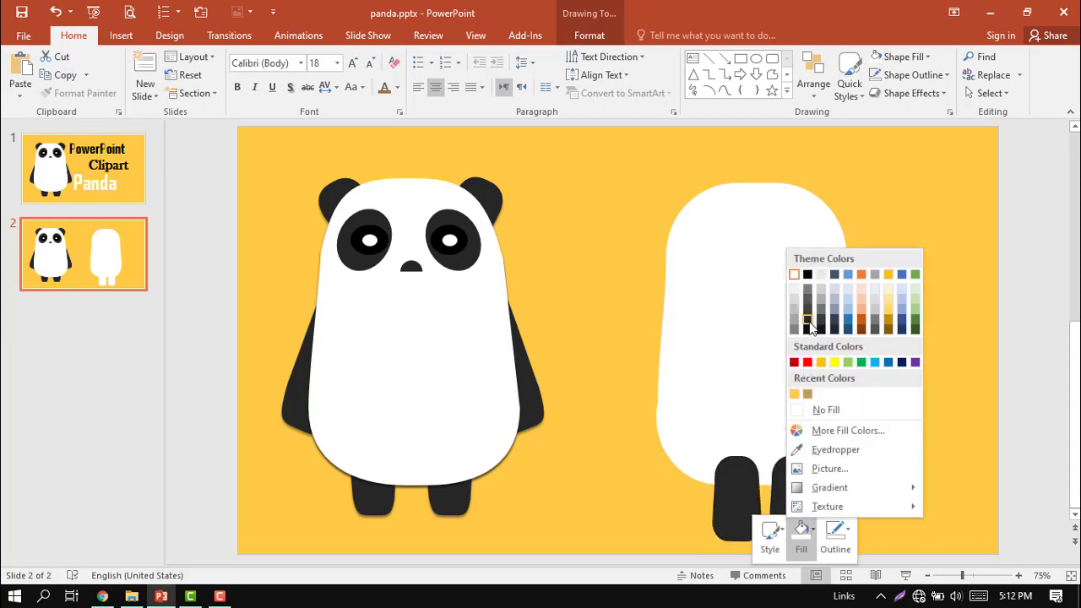
{"action": "left_click", "coordinate": [806, 329]}
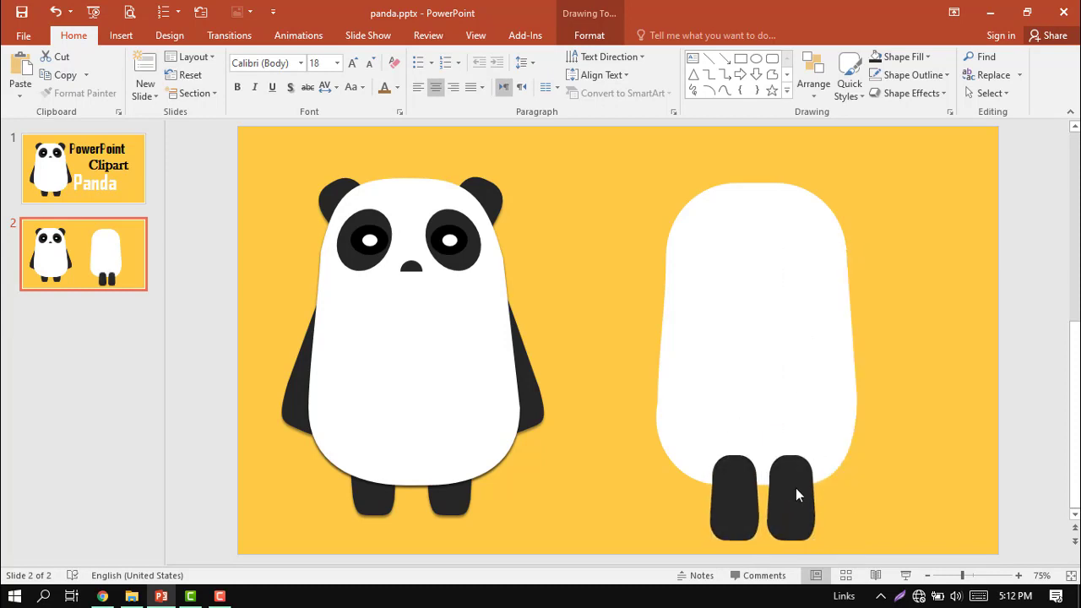
- Send the black legs behind the white body, tuck them under it and space them apart
{"action": "left_click", "coordinate": [781, 451]}
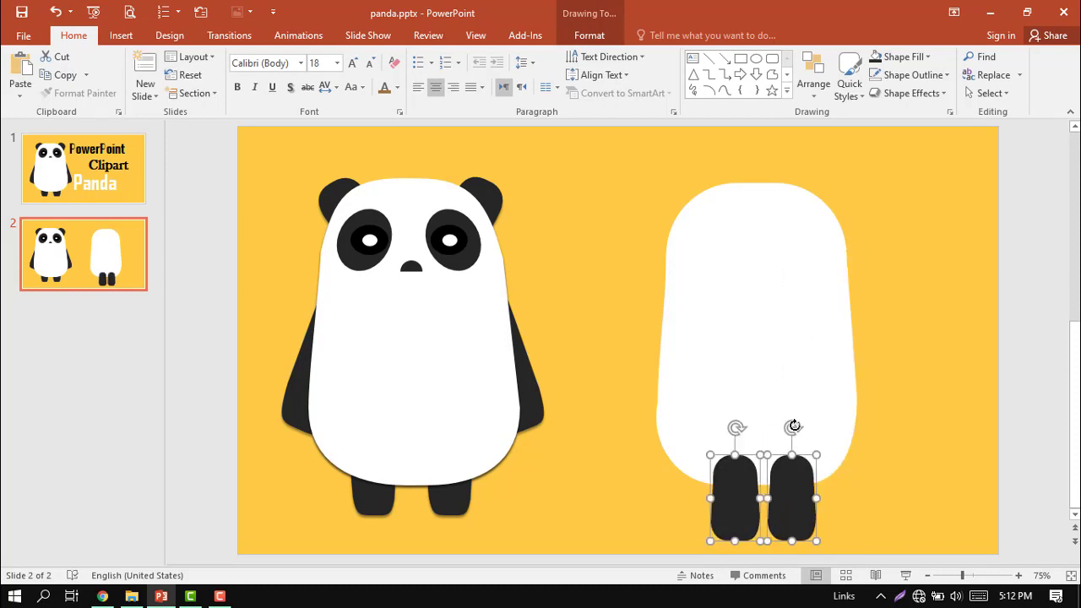
{"action": "right_click", "coordinate": [793, 505]}
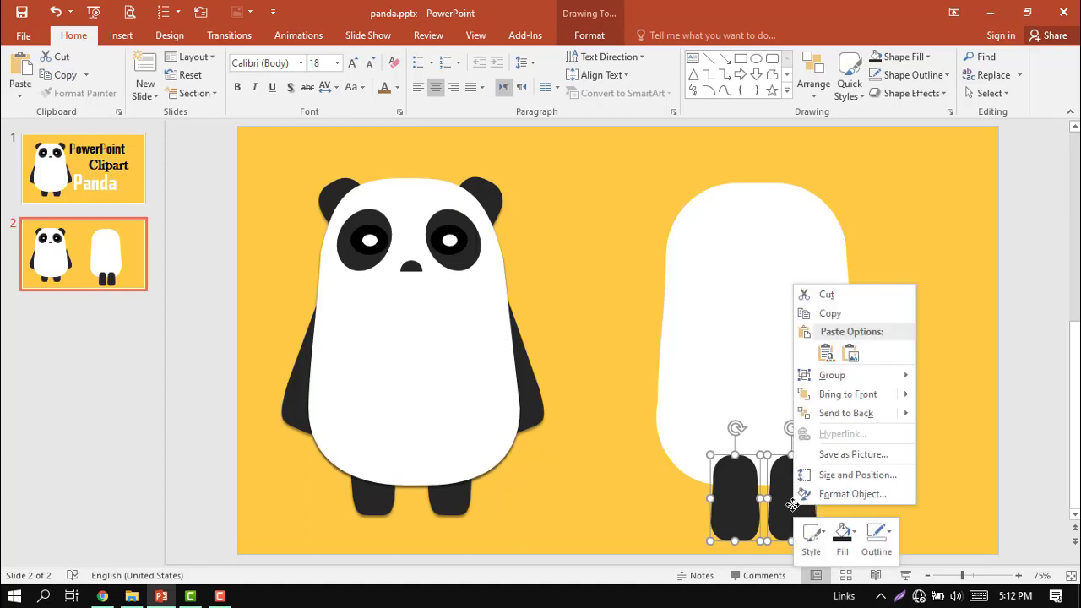
{"action": "left_click", "coordinate": [829, 420]}
{"action": "left_click_drag", "start_coordinate": [793, 523], "coordinate": [793, 517]}
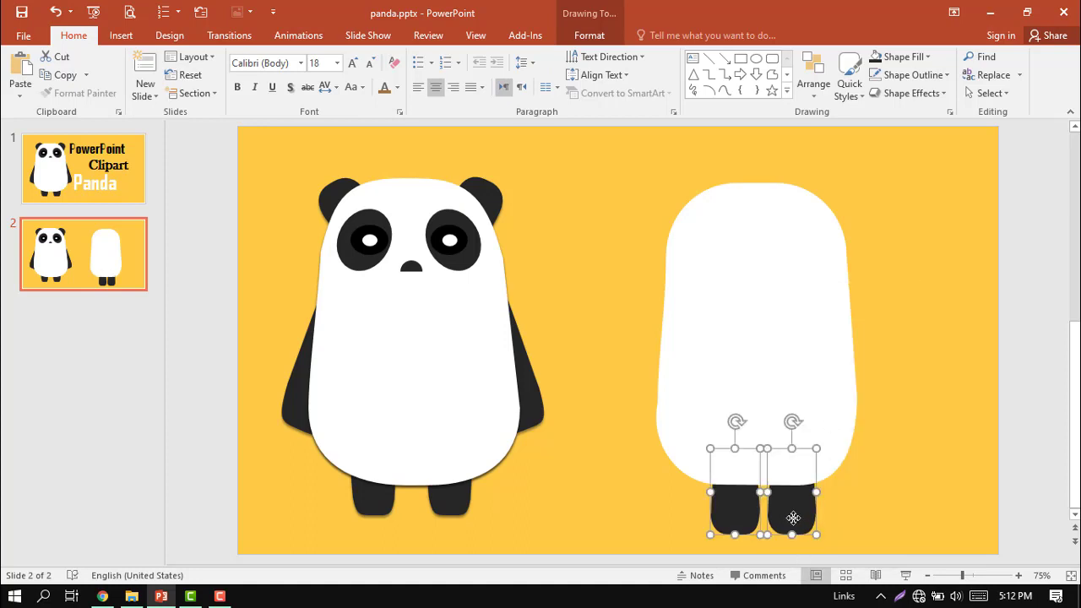
{"action": "left_click_drag", "start_coordinate": [762, 448], "coordinate": [739, 471]}
{"action": "mouse_move", "coordinate": [785, 519]}
{"action": "left_mouse_down"}
{"action": "mouse_move", "coordinate": [803, 502]}
{"action": "mouse_move", "coordinate": [720, 499]}
{"action": "left_mouse_up"}
{"action": "left_click", "coordinate": [870, 537]}
{"action": "left_click", "coordinate": [770, 525]}
{"action": "left_click_drag", "start_coordinate": [768, 440], "coordinate": [772, 439]}
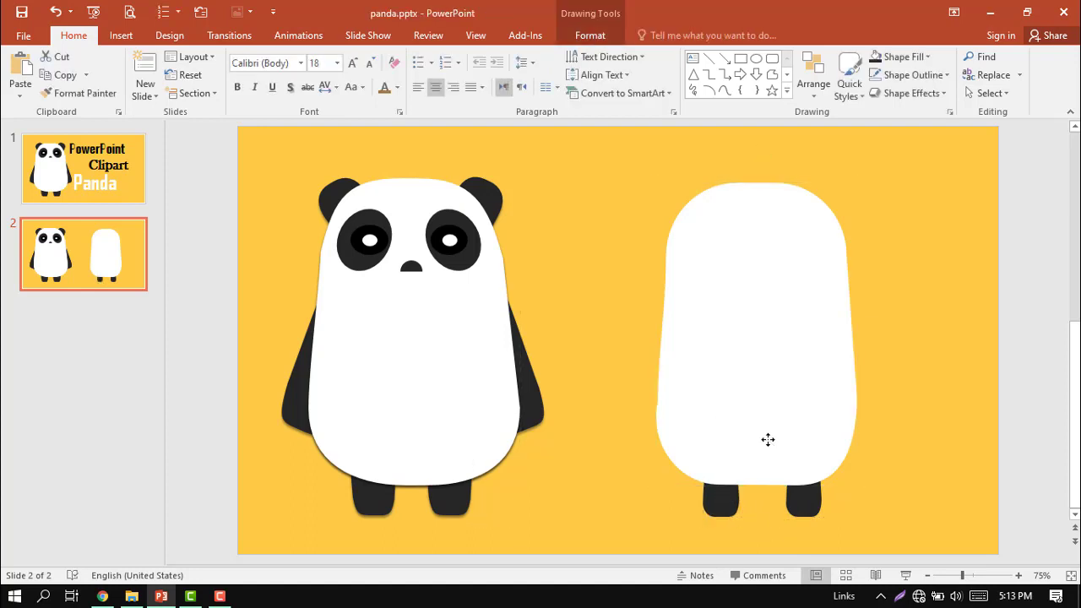
- Duplicate both black legs and place the copies on top of the body as ears
{"action": "left_click", "coordinate": [910, 449]}
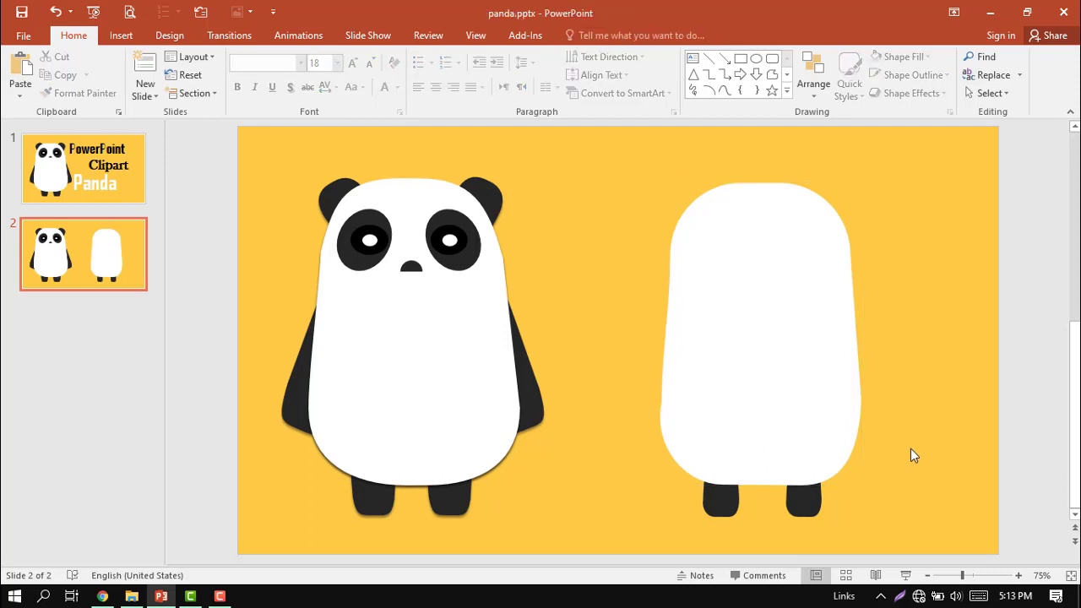
{"action": "left_click", "coordinate": [815, 498]}
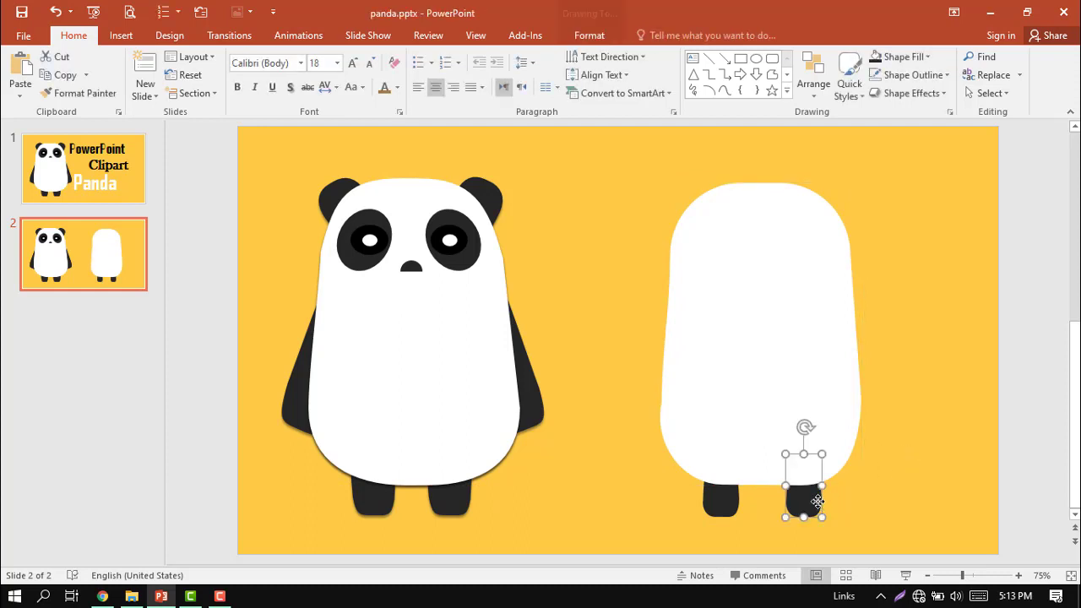
{"action": "left_click", "coordinate": [719, 504], "text": "shift"}
{"action": "left_click_drag", "start_coordinate": [725, 503], "coordinate": [901, 380]}
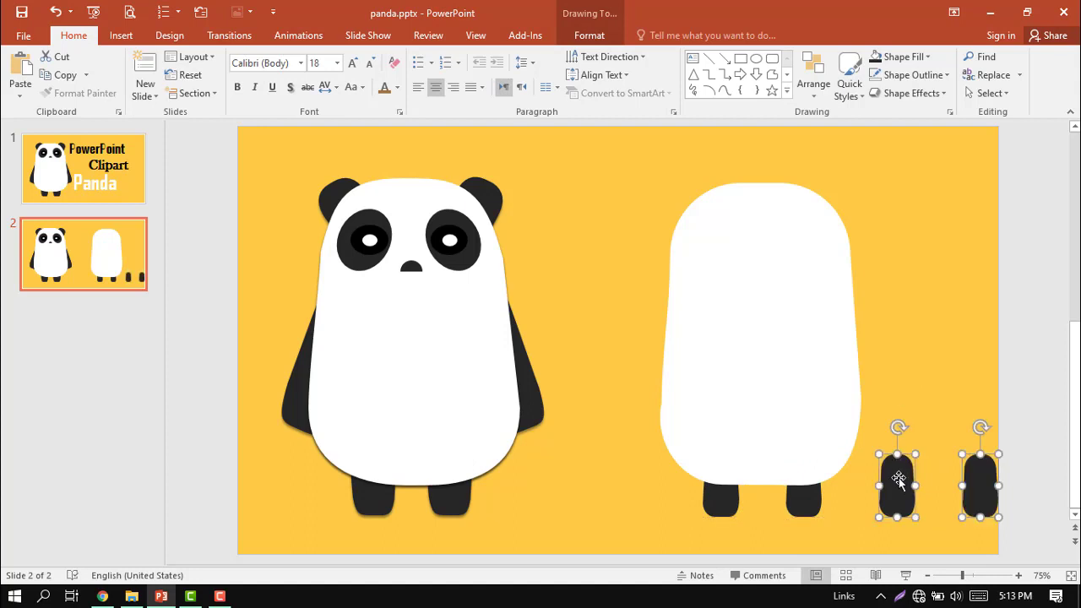
{"action": "left_click_drag", "start_coordinate": [898, 481], "coordinate": [890, 225]}
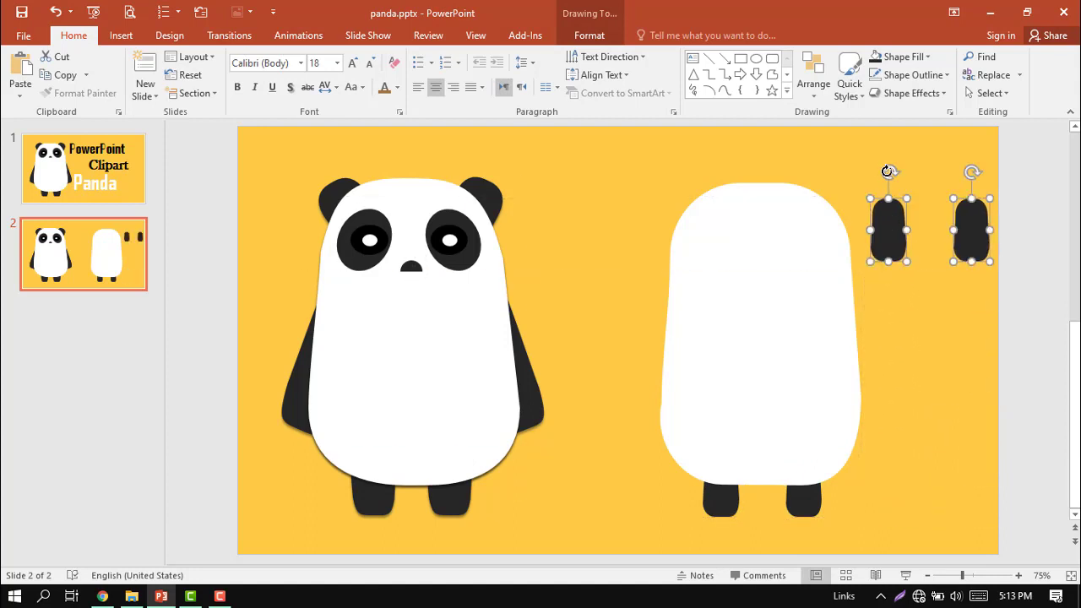
{"action": "mouse_move", "coordinate": [887, 171]}
{"action": "left_mouse_down"}
{"action": "mouse_move", "coordinate": [901, 303]}
{"action": "mouse_move", "coordinate": [712, 208]}
{"action": "left_mouse_up"}
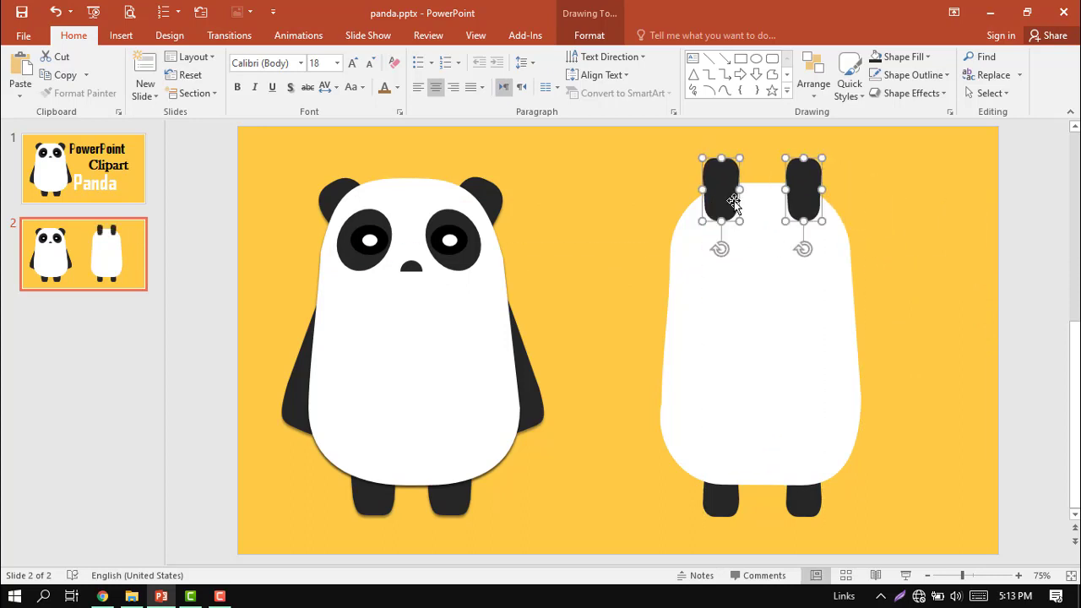
- Tilt the ears outward and move them down onto the body's top corners
{"action": "left_click", "coordinate": [765, 245]}
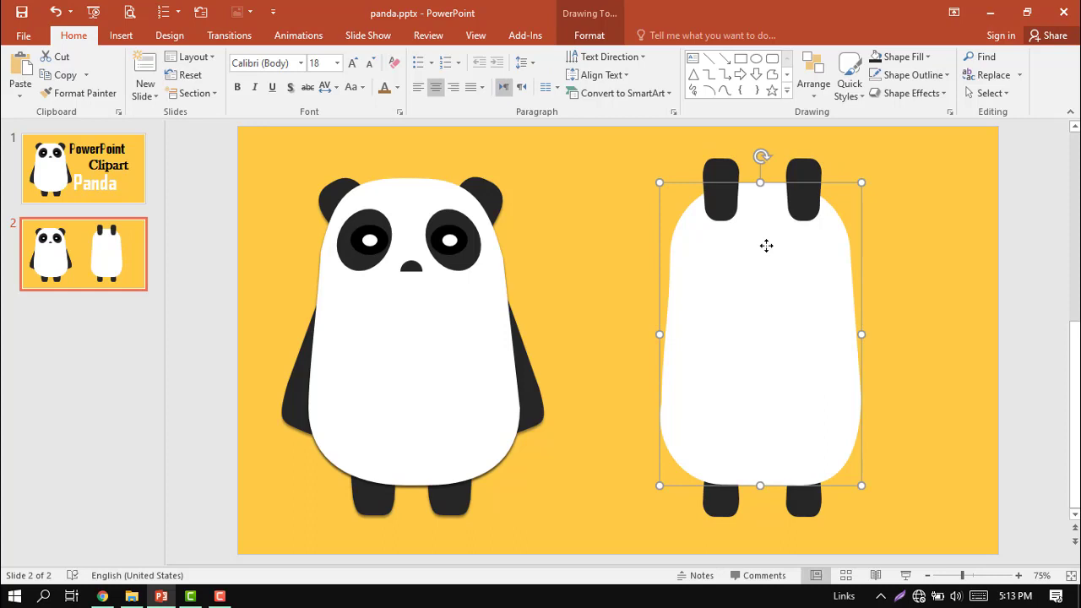
{"action": "left_click", "coordinate": [725, 208]}
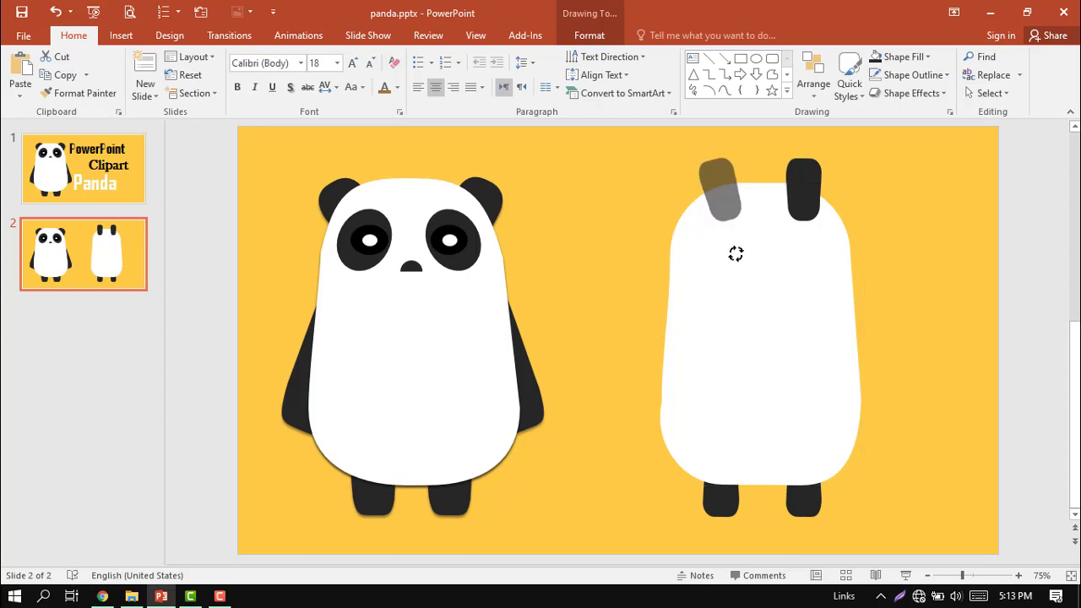
{"action": "mouse_move", "coordinate": [722, 250]}
{"action": "left_mouse_down"}
{"action": "mouse_move", "coordinate": [785, 245]}
{"action": "mouse_move", "coordinate": [775, 241]}
{"action": "mouse_move", "coordinate": [808, 221]}
{"action": "left_mouse_up"}
{"action": "left_click", "coordinate": [800, 215]}
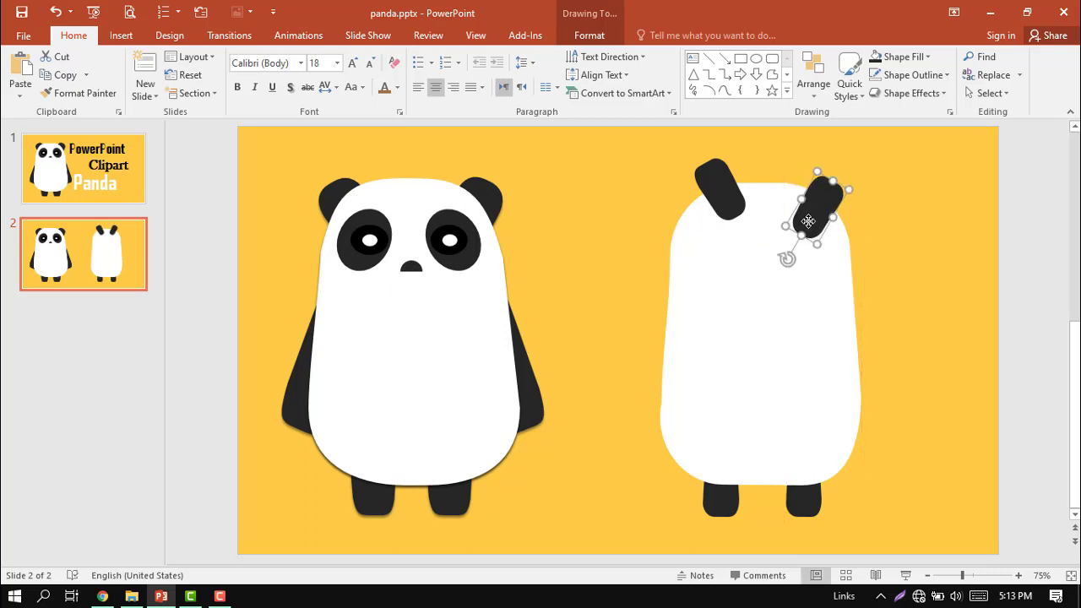
{"action": "left_click", "coordinate": [704, 181], "text": "shift"}
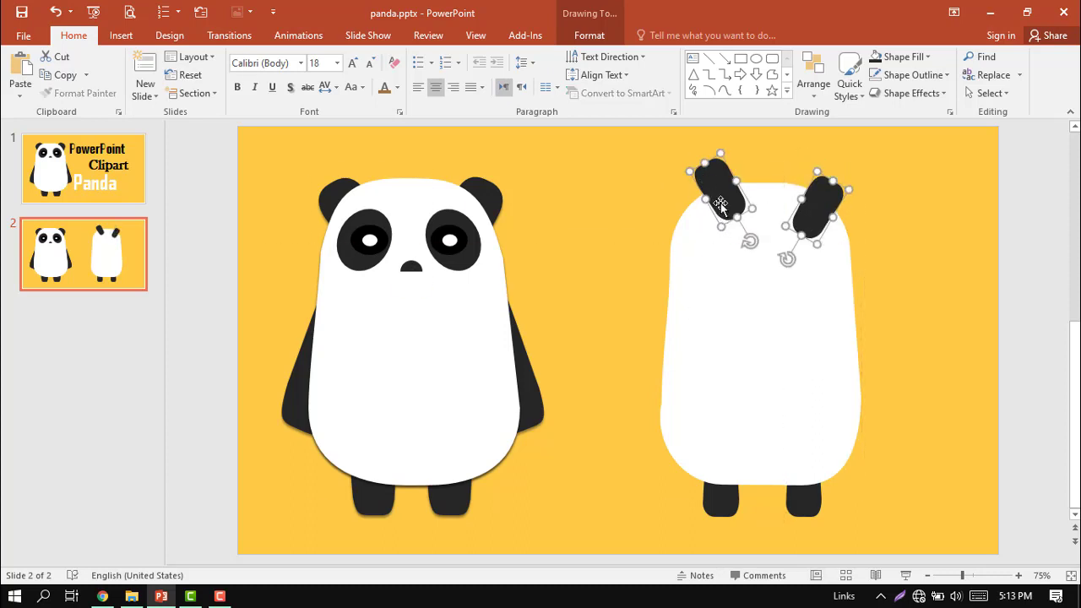
{"action": "double_click", "coordinate": [720, 203]}
{"action": "left_click", "coordinate": [701, 218]}
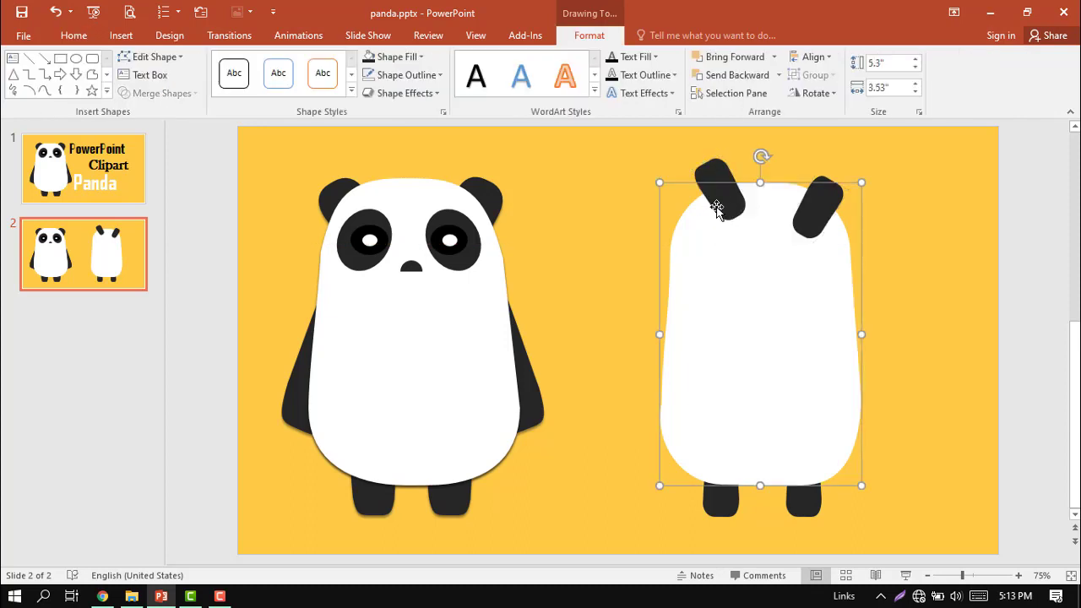
{"action": "mouse_move", "coordinate": [718, 212]}
{"action": "left_mouse_down"}
{"action": "mouse_move", "coordinate": [692, 226]}
{"action": "mouse_move", "coordinate": [723, 195]}
{"action": "left_mouse_up"}
{"action": "left_click", "coordinate": [785, 221], "text": "shift"}
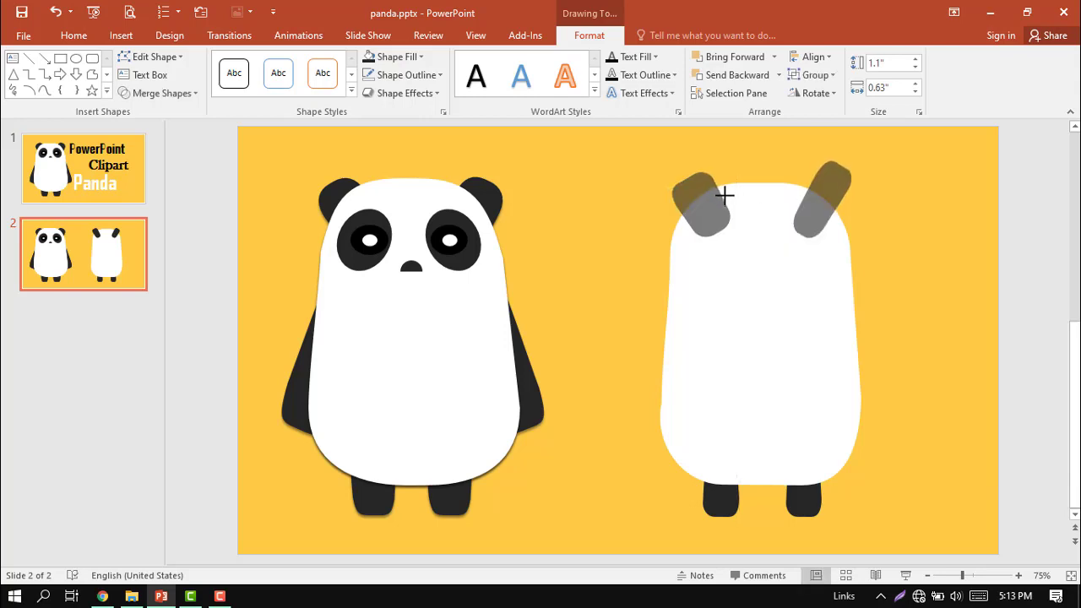
{"action": "left_click", "coordinate": [718, 217]}
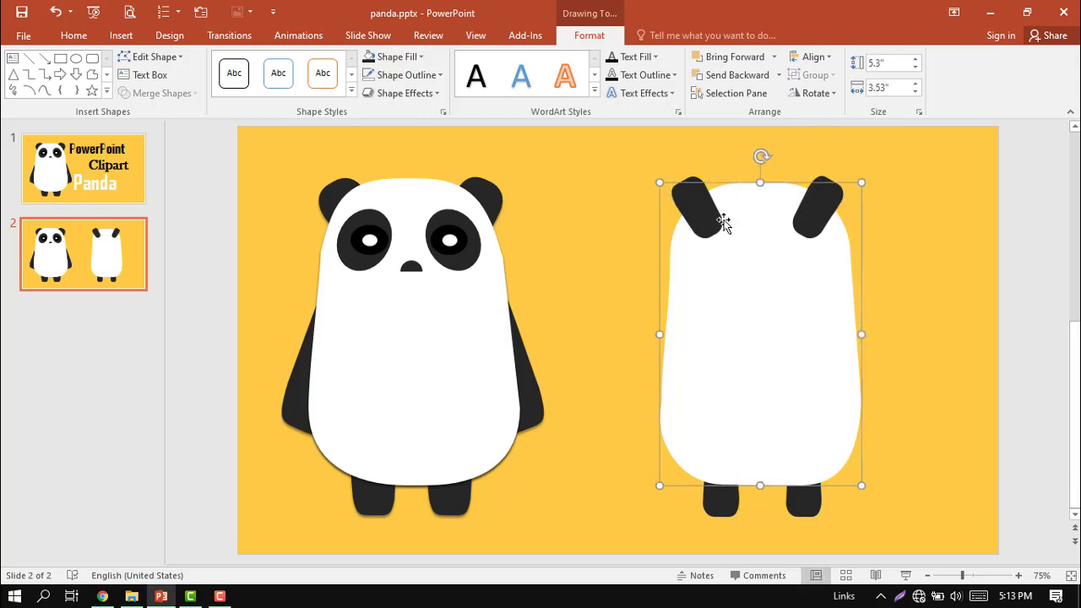
- Widen the left ear to 0.78" and the right ear to match
{"action": "left_click", "coordinate": [714, 203]}
{"action": "left_click_drag", "start_coordinate": [716, 196], "coordinate": [722, 193]}
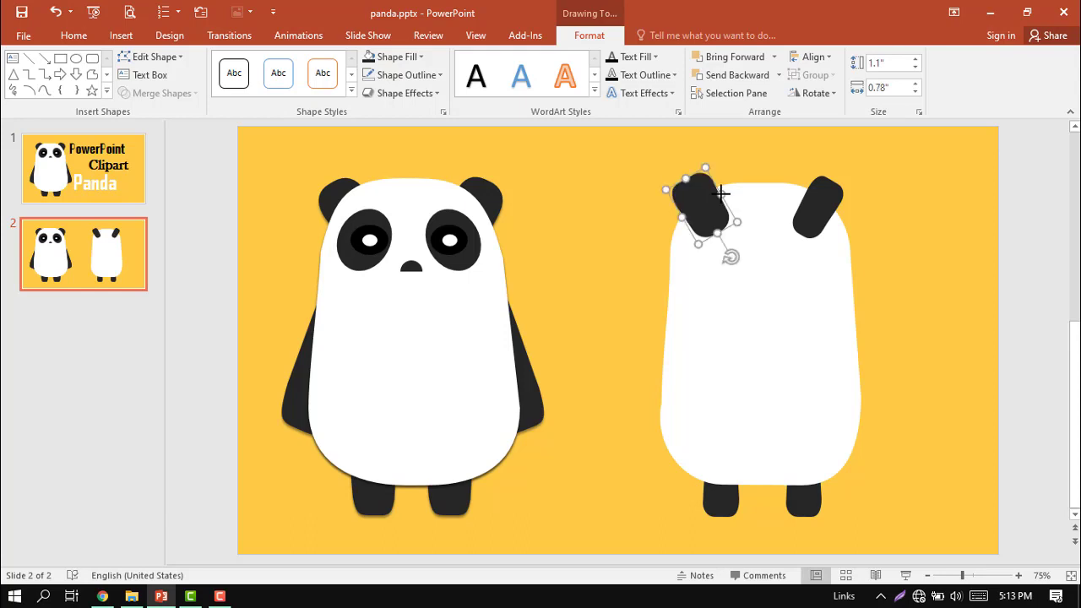
{"action": "left_click", "coordinate": [824, 213]}
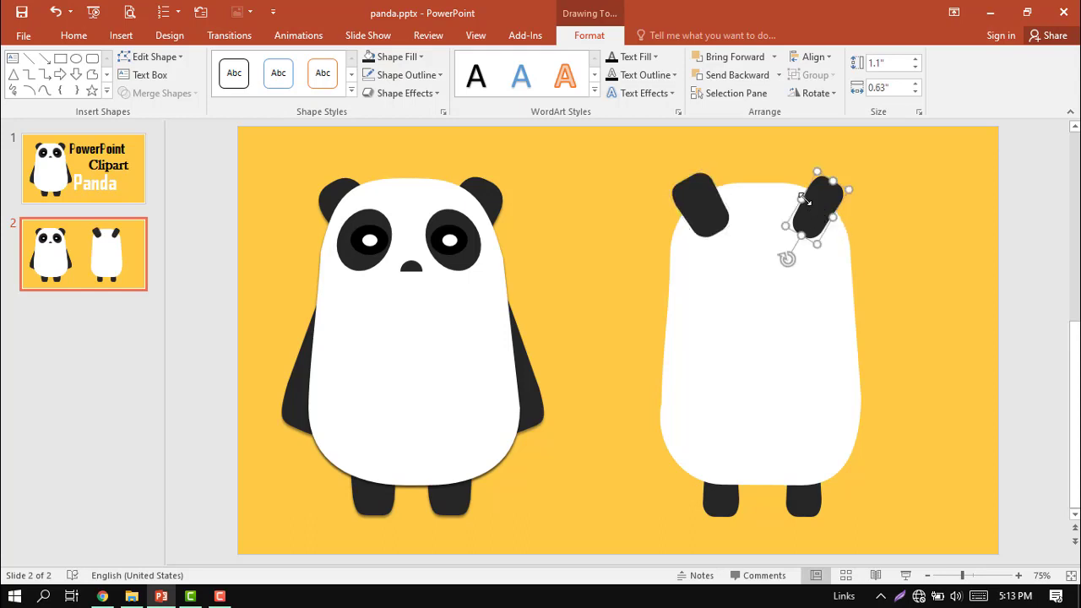
{"action": "mouse_move", "coordinate": [802, 198]}
{"action": "left_mouse_down"}
{"action": "mouse_move", "coordinate": [788, 193]}
{"action": "mouse_move", "coordinate": [810, 209]}
{"action": "left_mouse_up"}
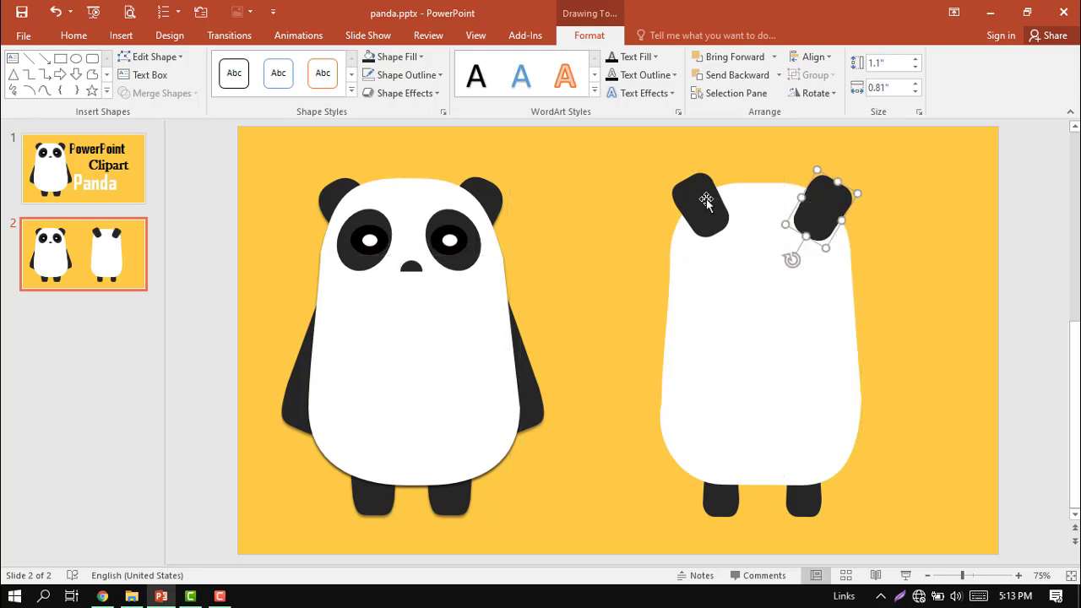
- Send both ears behind the white body
{"action": "left_click", "coordinate": [706, 201]}
{"action": "right_click", "coordinate": [702, 194]}
{"action": "key", "text": "Escape"}
{"action": "left_click", "coordinate": [823, 211], "text": "shift"}
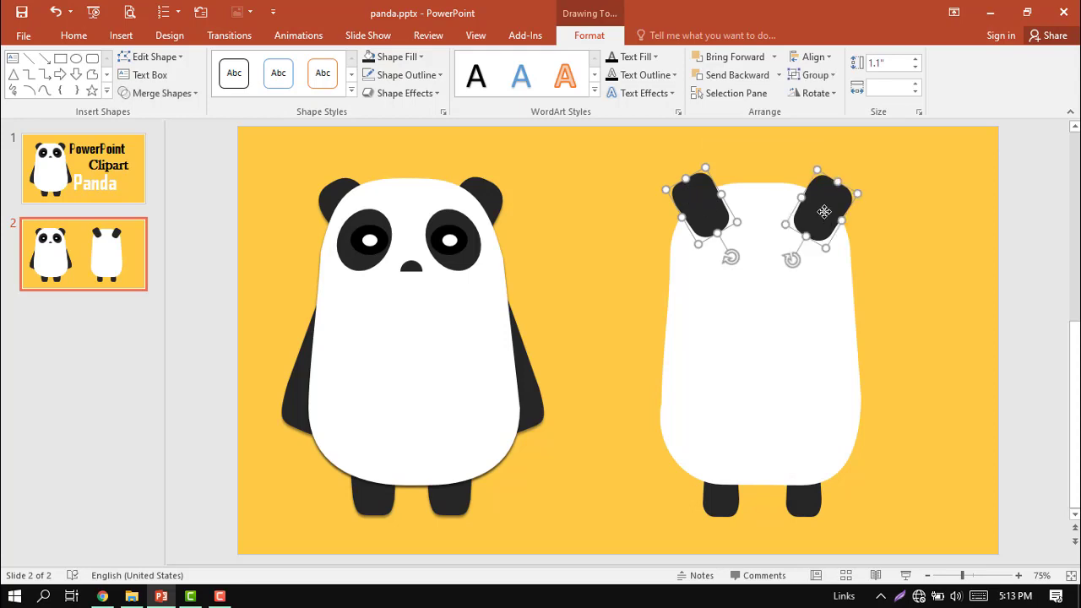
{"action": "right_click", "coordinate": [823, 211]}
{"action": "left_click", "coordinate": [836, 339]}
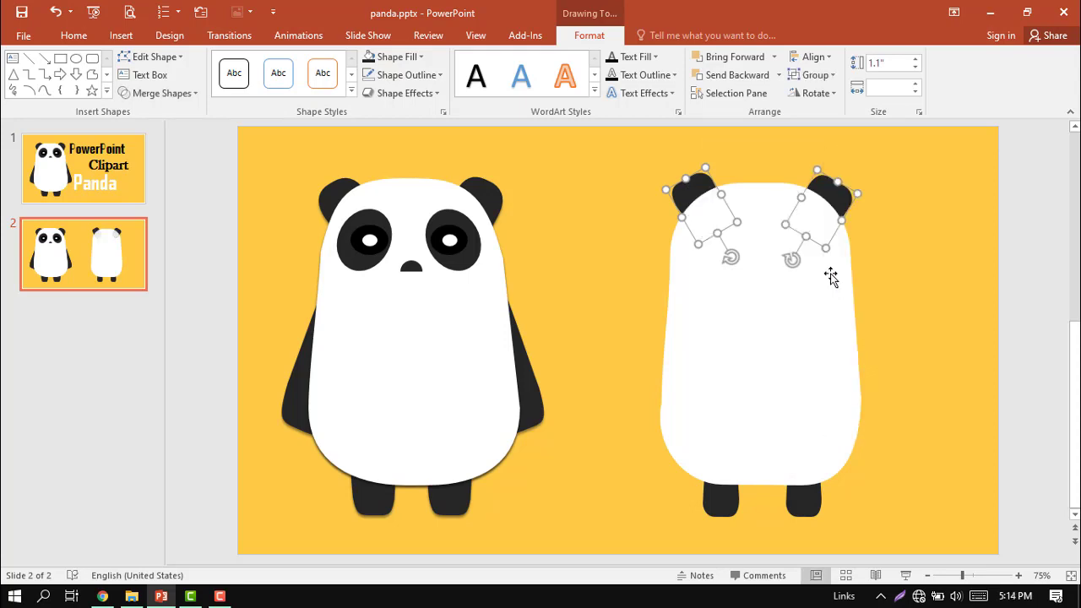
{"action": "left_click", "coordinate": [895, 243]}
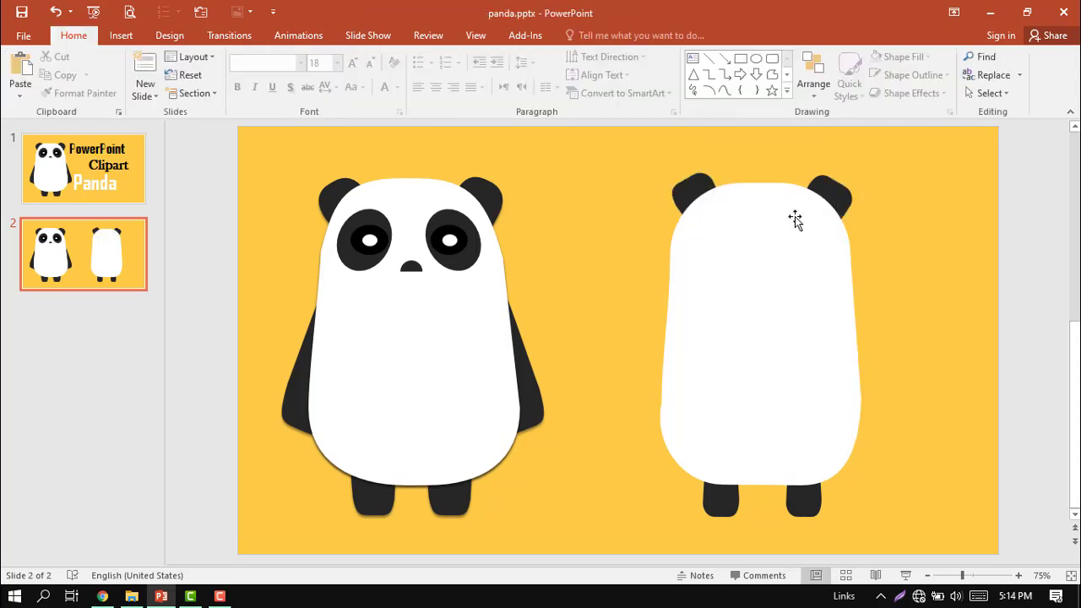
- Fine-tune the left and right ears at the body's top corners, then select both legs
{"action": "left_click", "coordinate": [677, 184]}
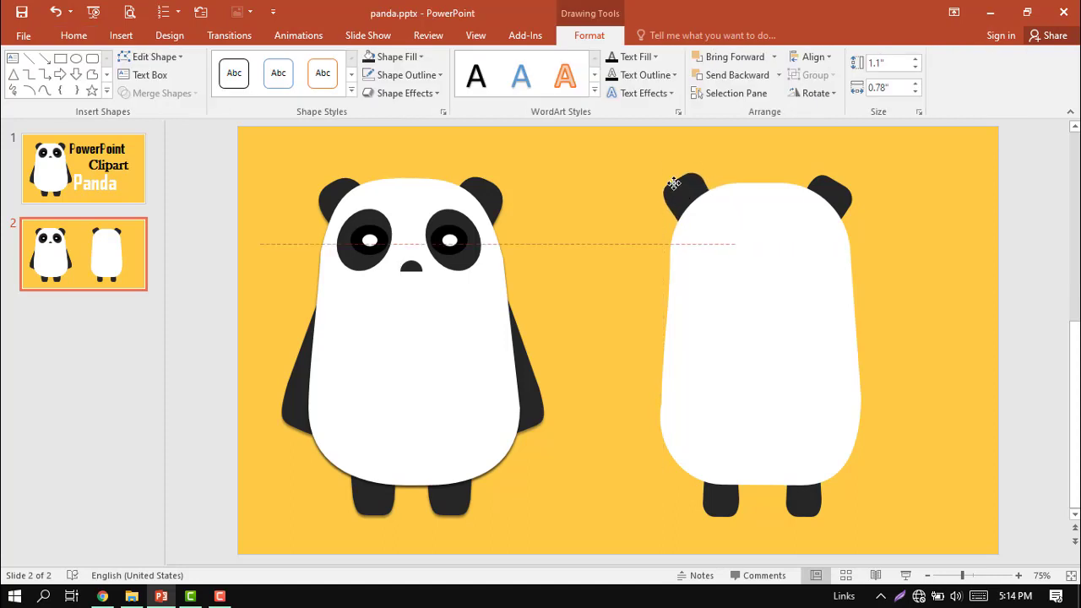
{"action": "mouse_move", "coordinate": [676, 176]}
{"action": "left_mouse_down"}
{"action": "mouse_move", "coordinate": [672, 227]}
{"action": "mouse_move", "coordinate": [679, 208]}
{"action": "left_mouse_up"}
{"action": "left_click", "coordinate": [845, 207]}
{"action": "left_click_drag", "start_coordinate": [845, 206], "coordinate": [852, 210]}
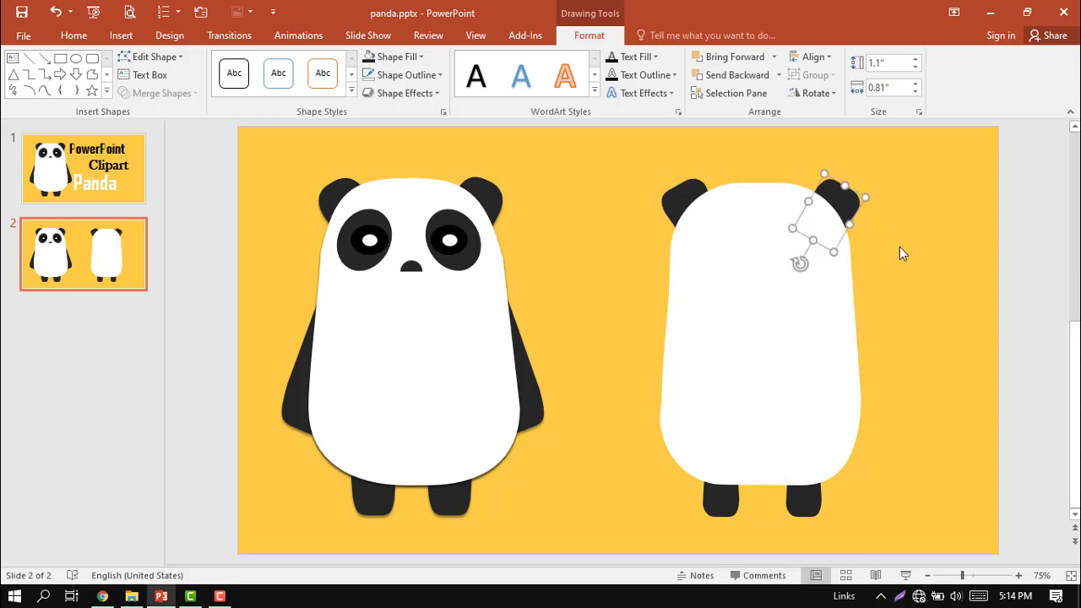
{"action": "left_click", "coordinate": [913, 269]}
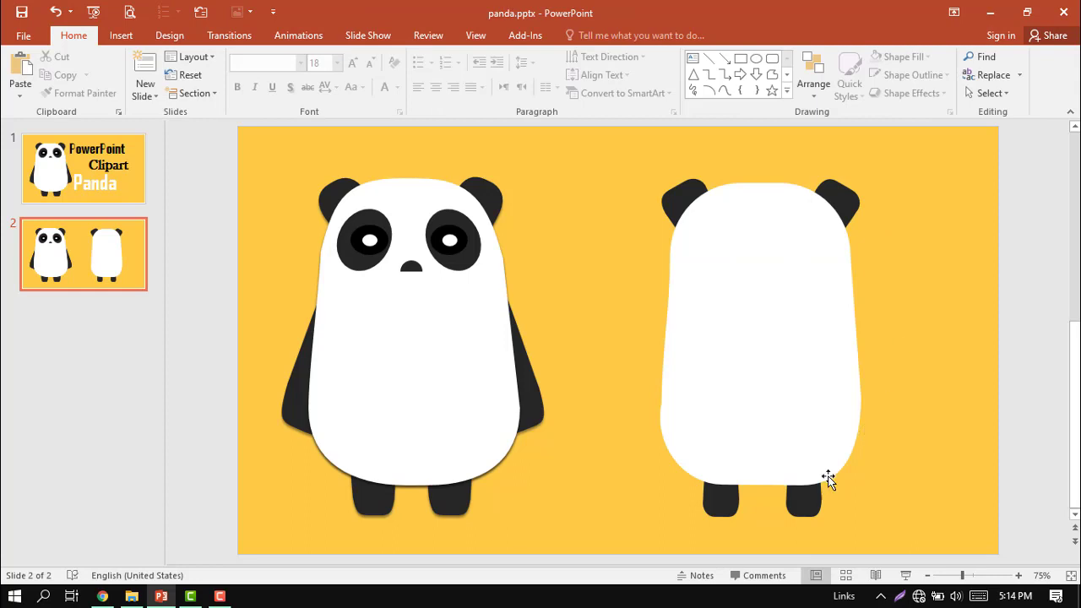
{"action": "left_click", "coordinate": [812, 500]}
{"action": "left_click", "coordinate": [726, 504], "text": "shift"}
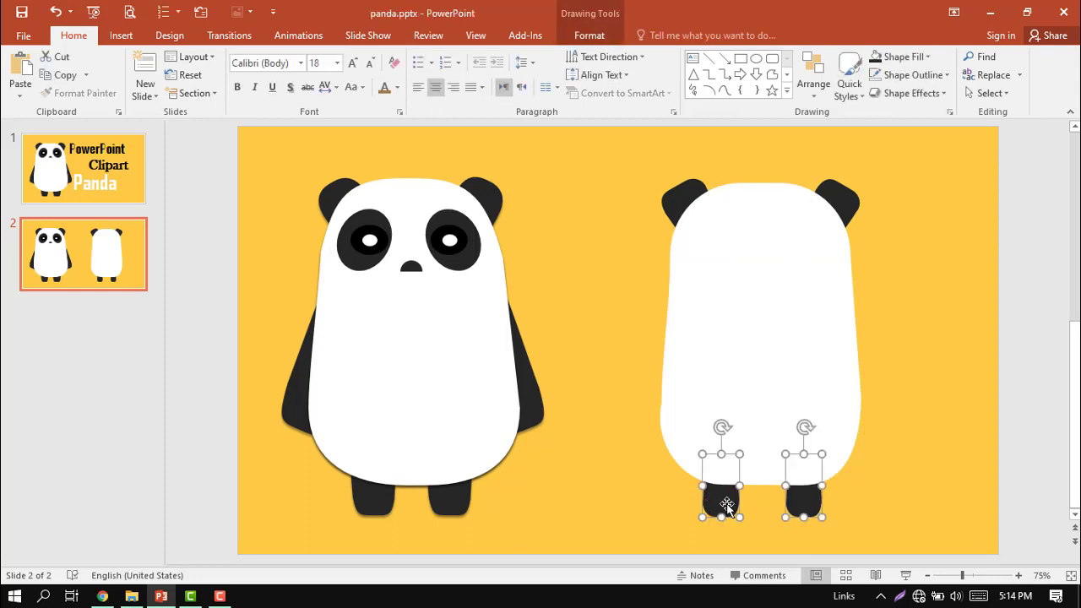
- Turn the selected leg shapes into taller arms placed at the body's left and right edges
{"action": "mouse_move", "coordinate": [726, 505]}
{"action": "left_mouse_down"}
{"action": "mouse_move", "coordinate": [909, 362]}
{"action": "mouse_move", "coordinate": [914, 234]}
{"action": "left_mouse_up"}
{"action": "left_click_drag", "start_coordinate": [886, 231], "coordinate": [873, 223]}
{"action": "left_click_drag", "start_coordinate": [904, 337], "coordinate": [706, 358]}
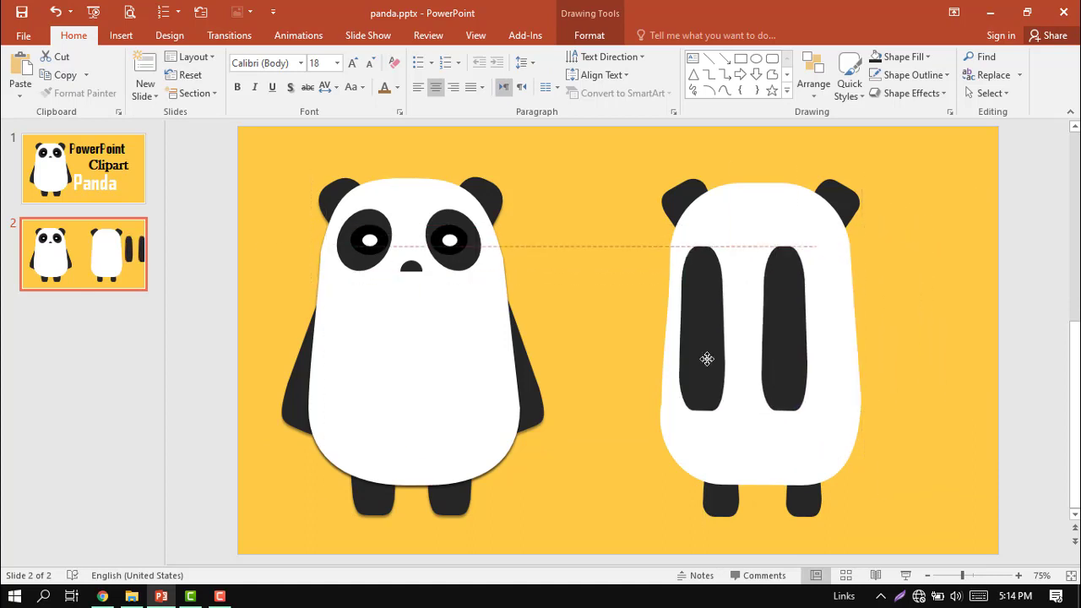
{"action": "left_click", "coordinate": [808, 357]}
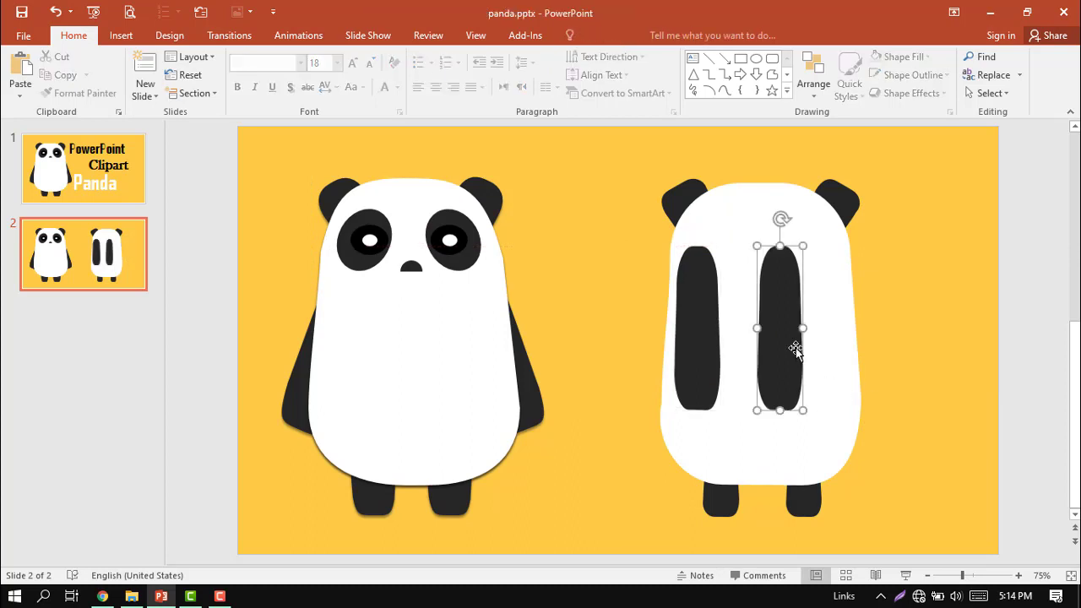
{"action": "left_click_drag", "start_coordinate": [796, 345], "coordinate": [880, 363]}
{"action": "mouse_move", "coordinate": [692, 350]}
{"action": "left_mouse_down"}
{"action": "mouse_move", "coordinate": [660, 346]}
{"action": "mouse_move", "coordinate": [654, 368]}
{"action": "left_mouse_up"}
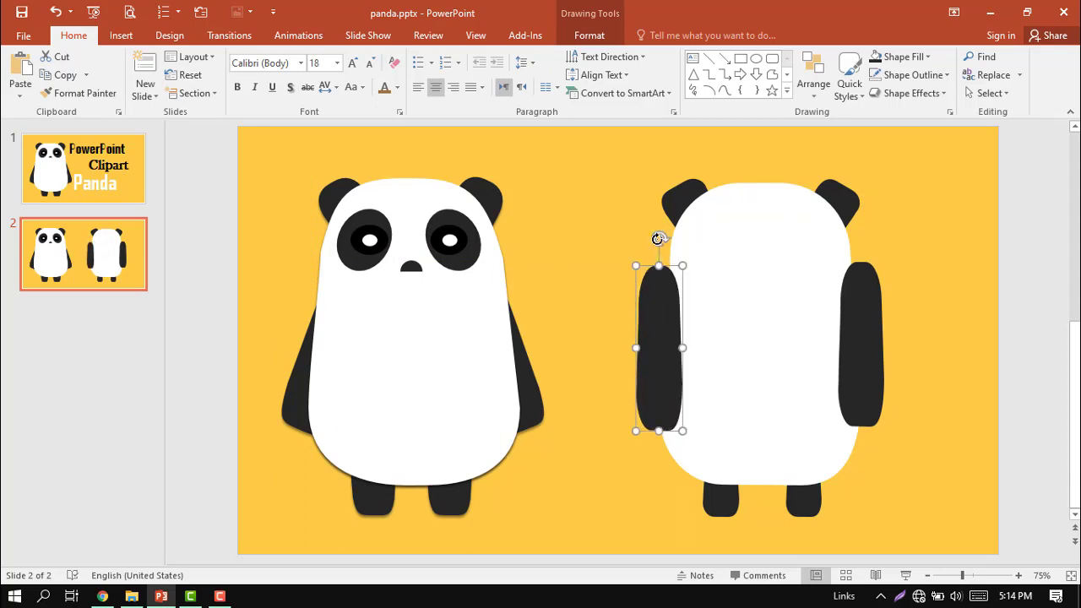
- Tilt the left and right arms outward
{"action": "left_click_drag", "start_coordinate": [659, 238], "coordinate": [691, 253]}
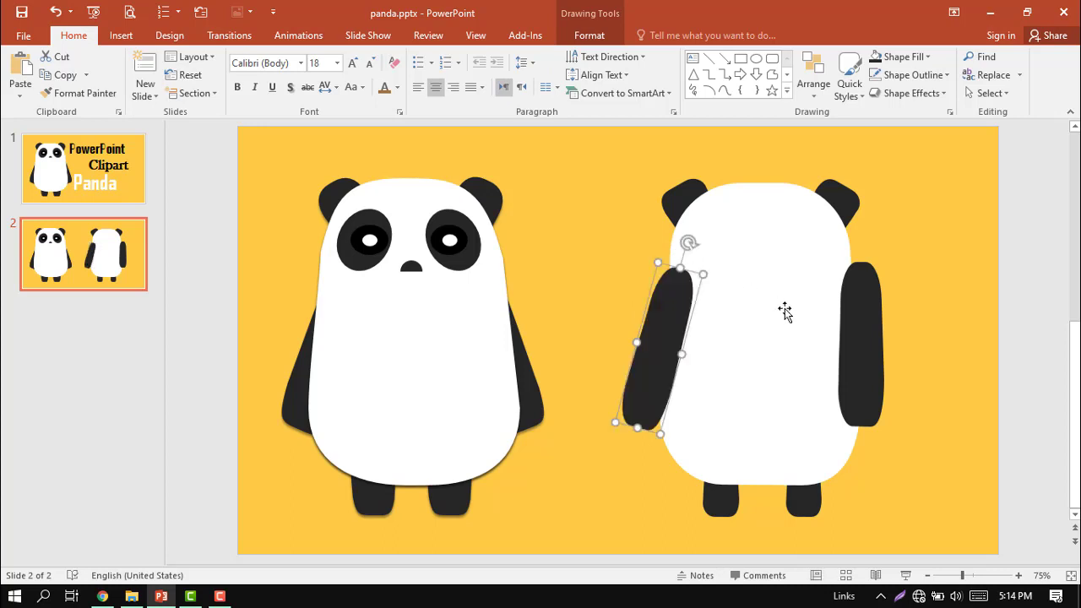
{"action": "left_click", "coordinate": [862, 347]}
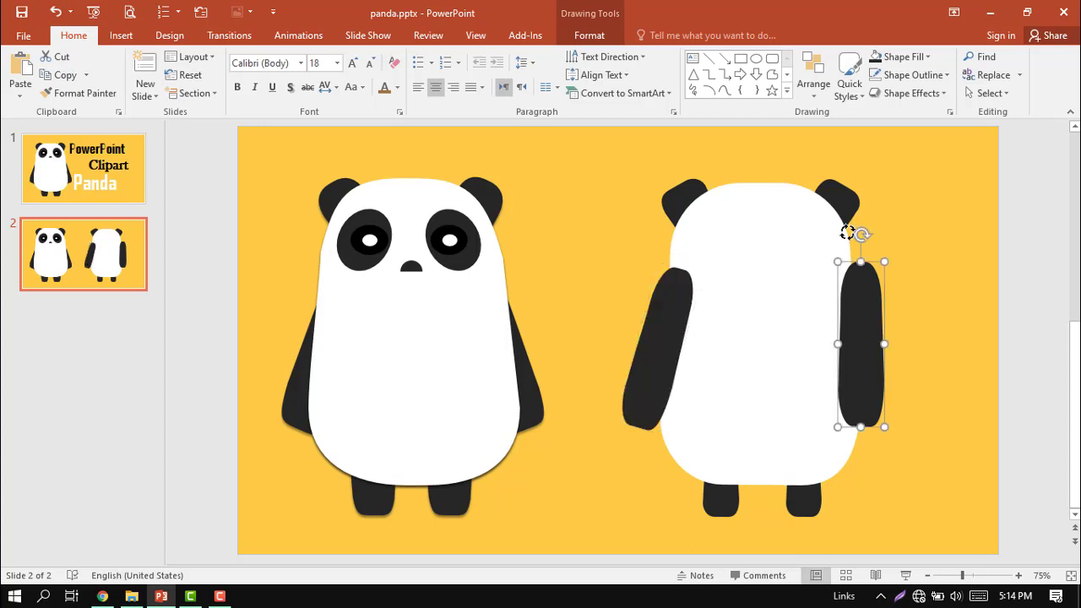
{"action": "left_click_drag", "start_coordinate": [848, 233], "coordinate": [830, 232]}
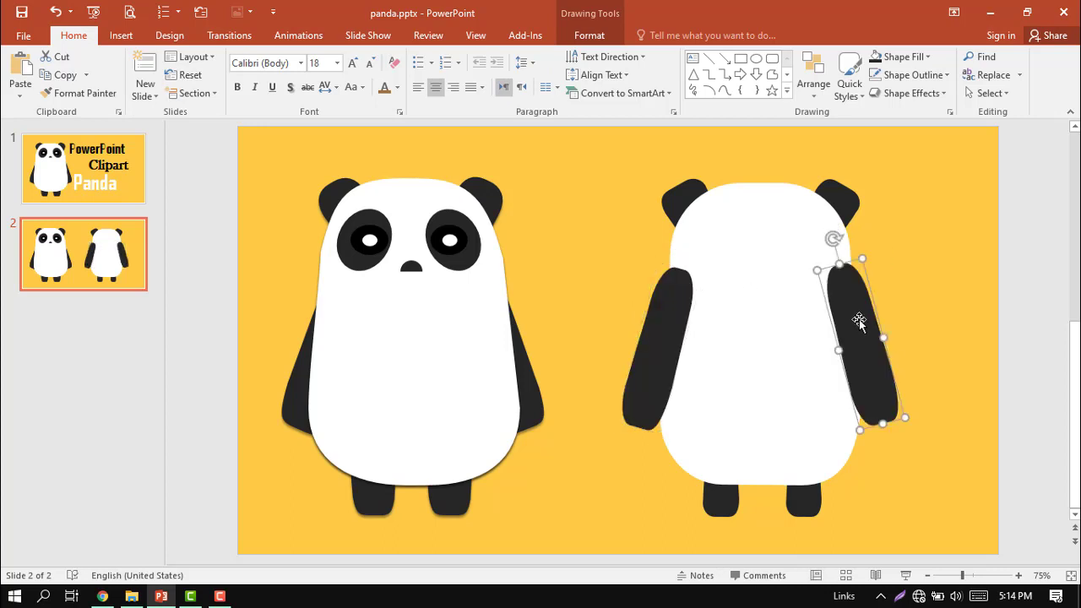
{"action": "left_click_drag", "start_coordinate": [858, 319], "coordinate": [856, 318]}
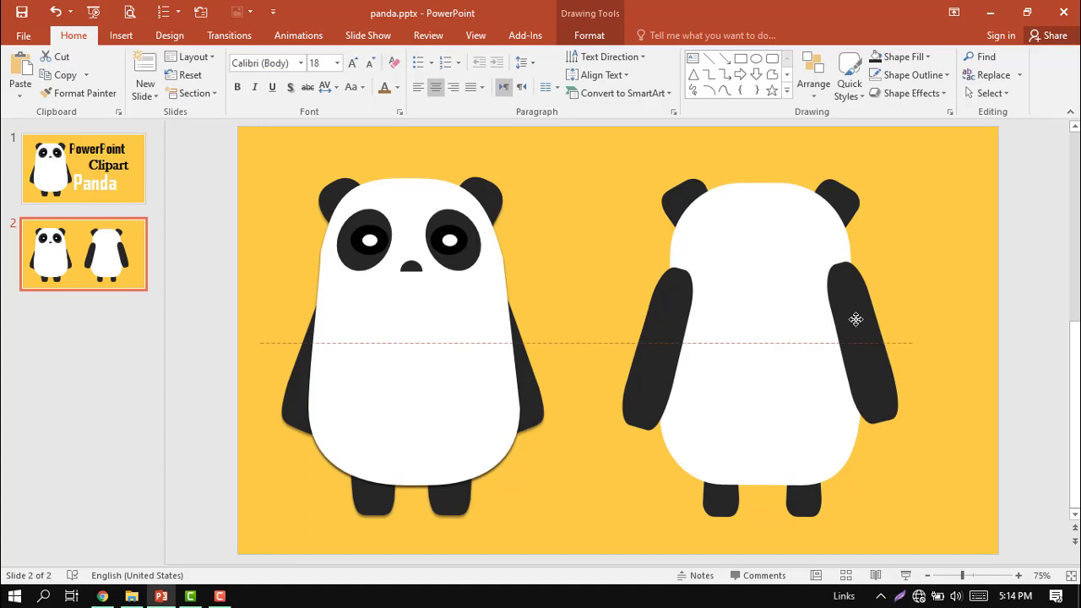
- Send both arms behind the white body
{"action": "left_click", "coordinate": [666, 369], "text": "shift"}
{"action": "right_click", "coordinate": [666, 369]}
{"action": "left_click", "coordinate": [731, 278]}
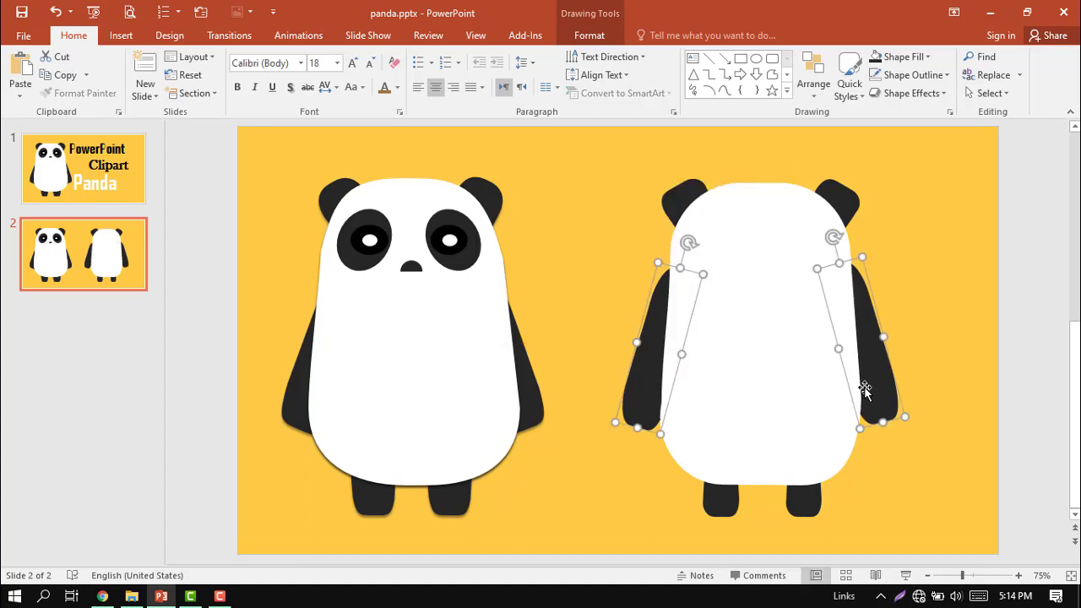
{"action": "left_click", "coordinate": [960, 428]}
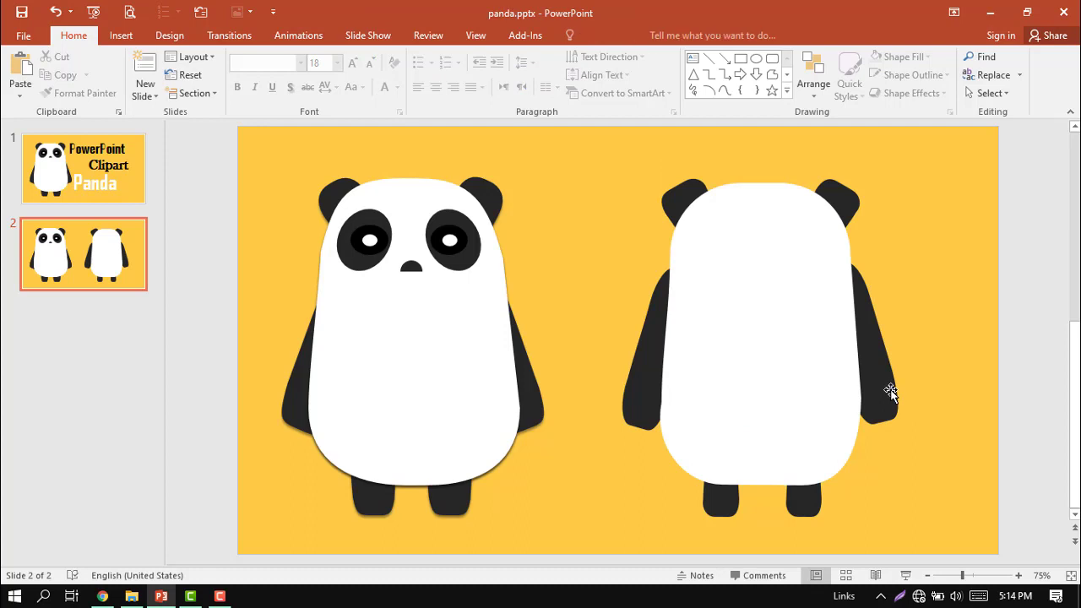
- Nudge the right and left arms with arrow keys into their final positions
{"action": "left_click", "coordinate": [889, 389]}
{"action": "key", "text": "Left"}
{"action": "key", "text": "Left"}
{"action": "key", "text": "Left"}
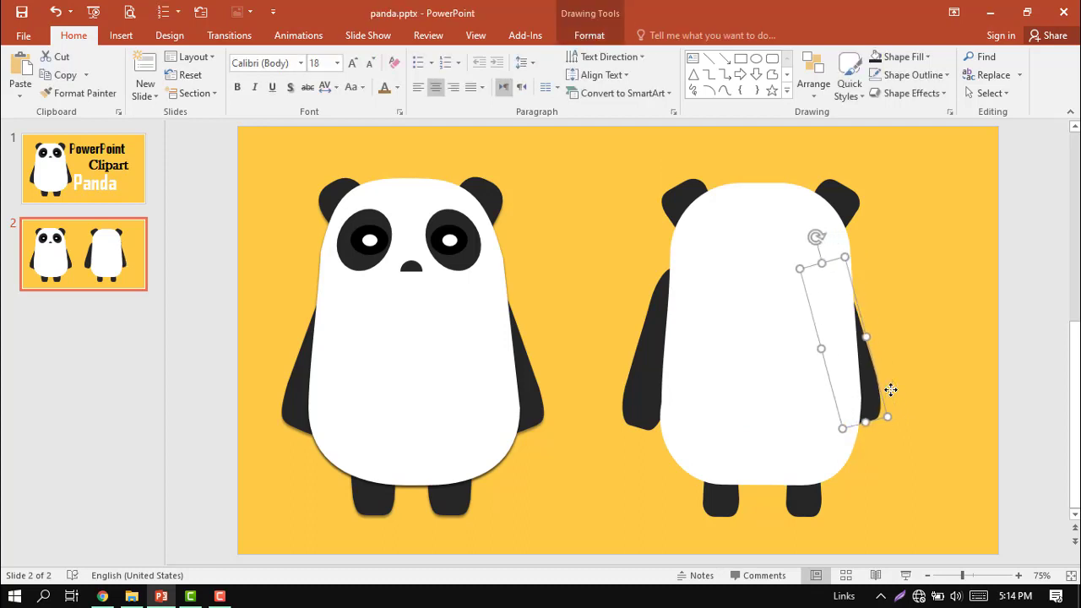
{"action": "key", "text": "Down"}
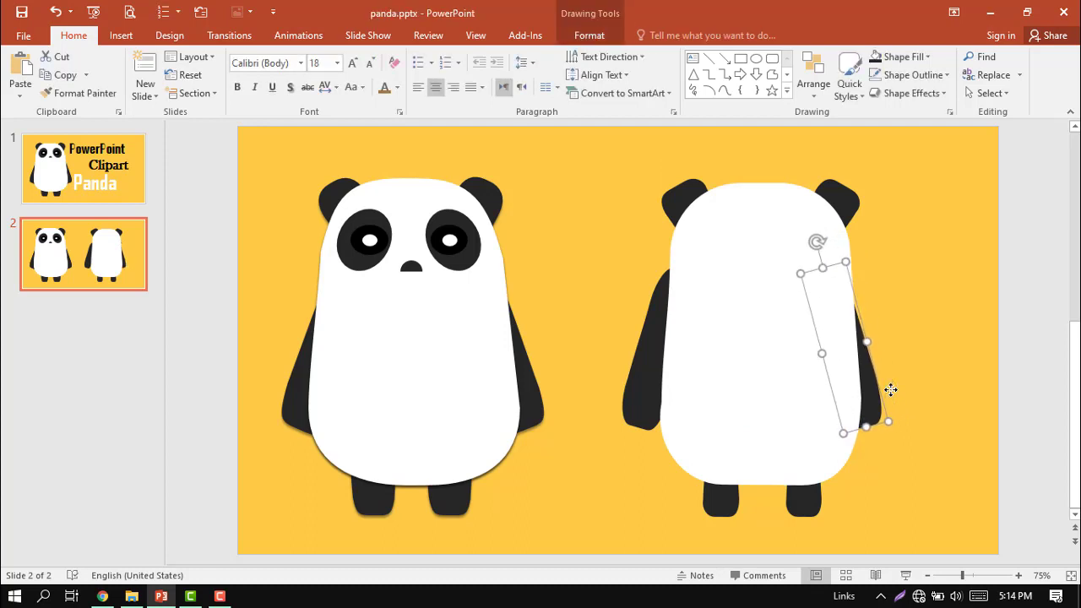
{"action": "left_click", "coordinate": [634, 379]}
{"action": "key", "text": "Right"}
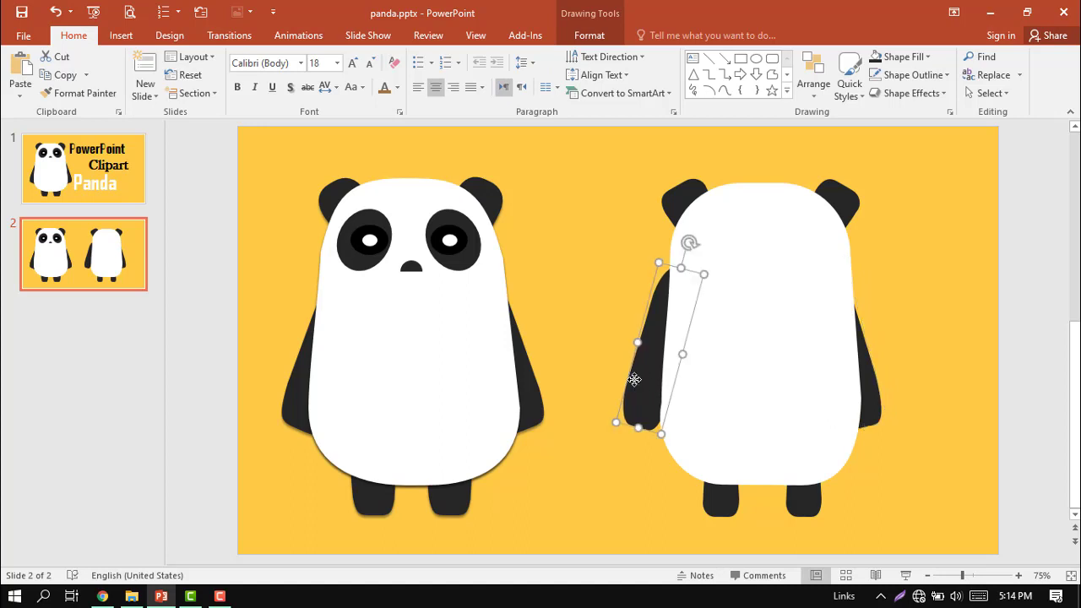
{"action": "key", "text": "Right"}
{"action": "key", "text": "Right"}
{"action": "key", "text": "Right"}
{"action": "key", "text": "Right"}
{"action": "key", "text": "Up"}
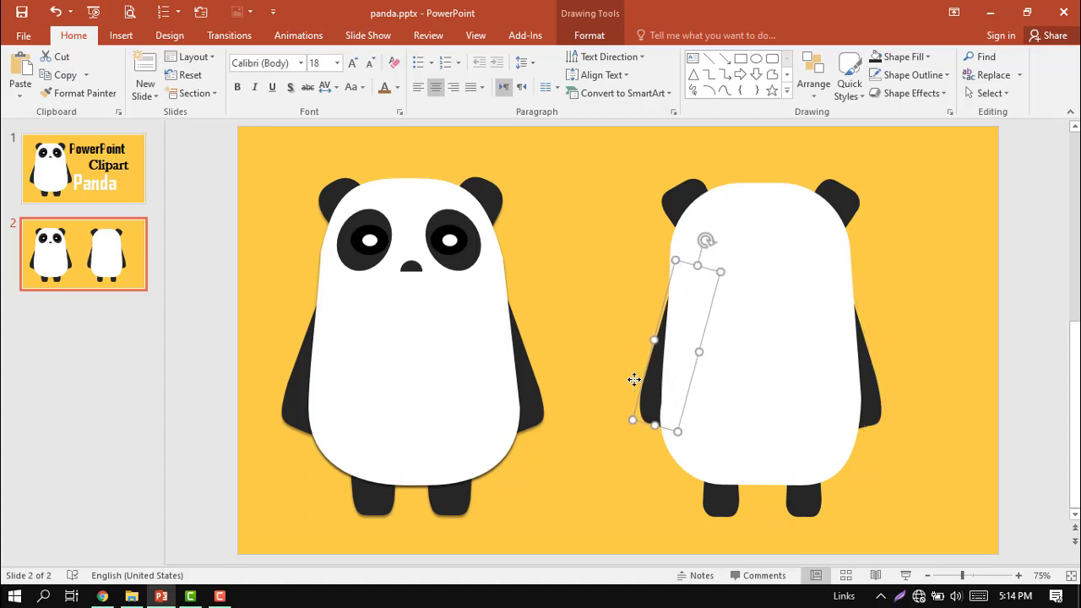
{"action": "key", "text": "Down"}
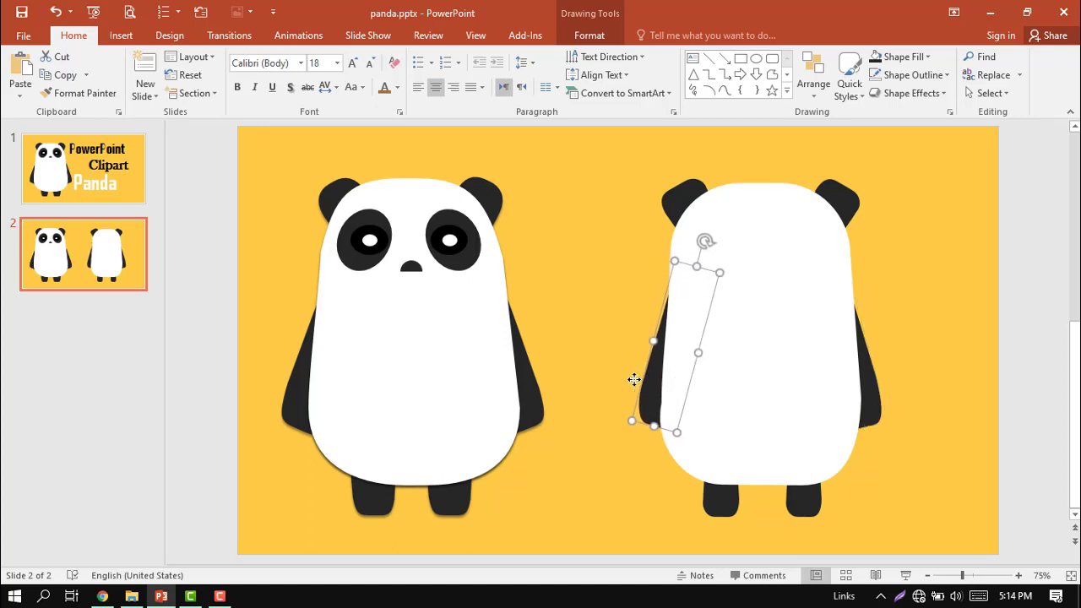
{"action": "key", "text": "Down"}
{"action": "key", "text": "ctrl+Right"}
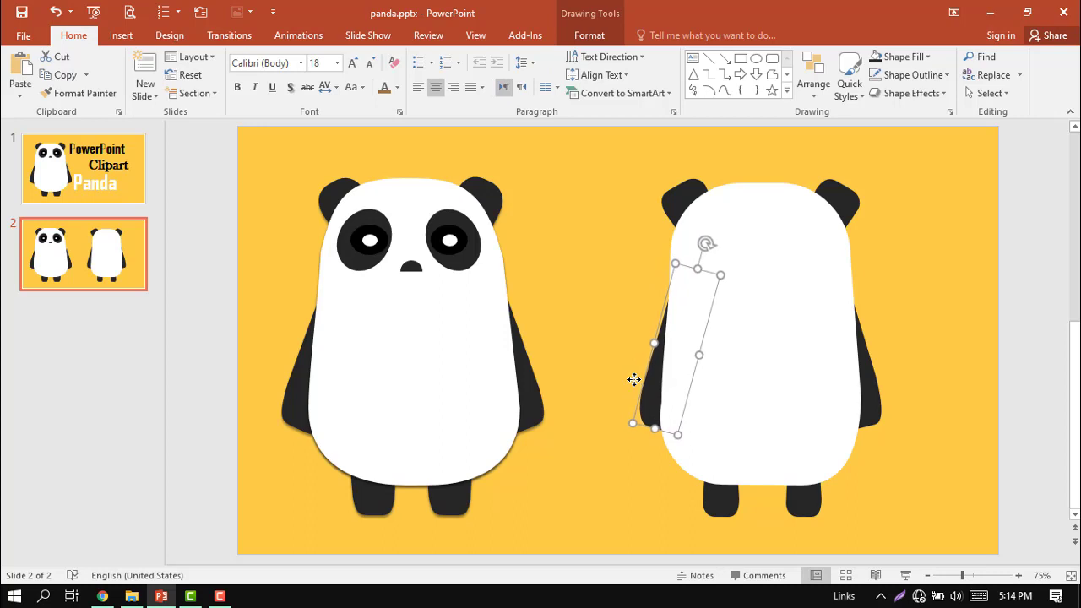
{"action": "key", "text": "ctrl+Left"}
{"action": "key", "text": "ctrl+Left"}
{"action": "key", "text": "ctrl+Left"}
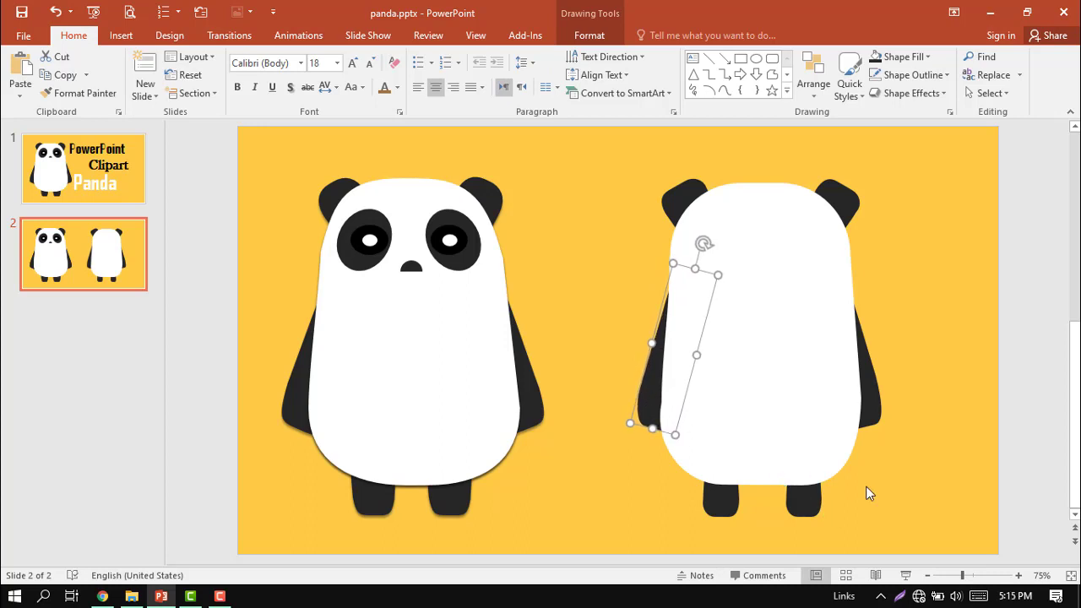
{"action": "left_click", "coordinate": [874, 414]}
{"action": "key", "text": "ctrl+Right"}
{"action": "key", "text": "ctrl+Right"}
{"action": "key", "text": "ctrl+Right"}
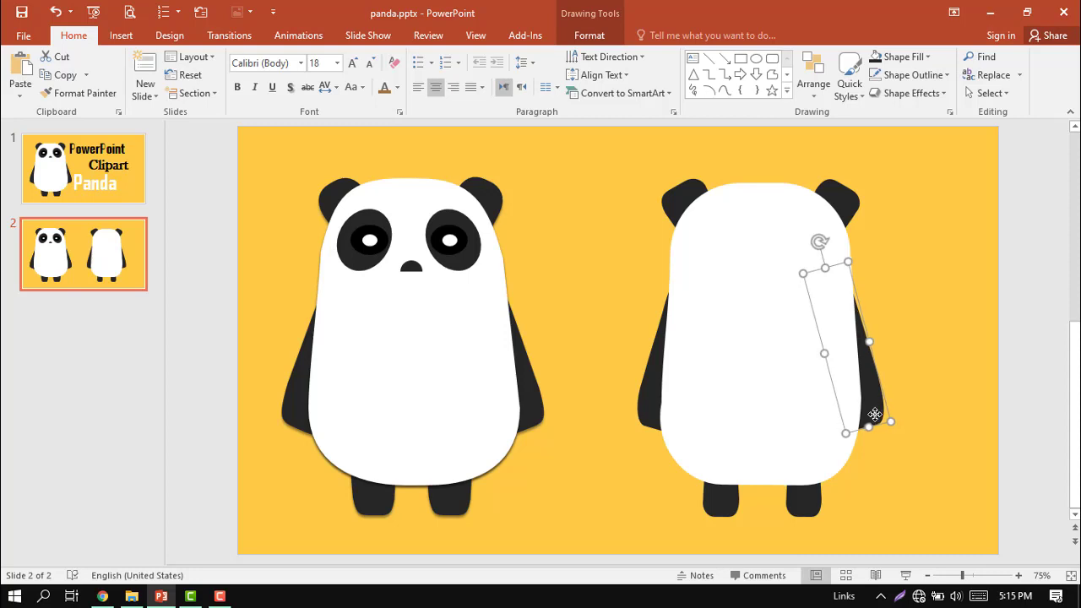
{"action": "left_click", "coordinate": [975, 464]}
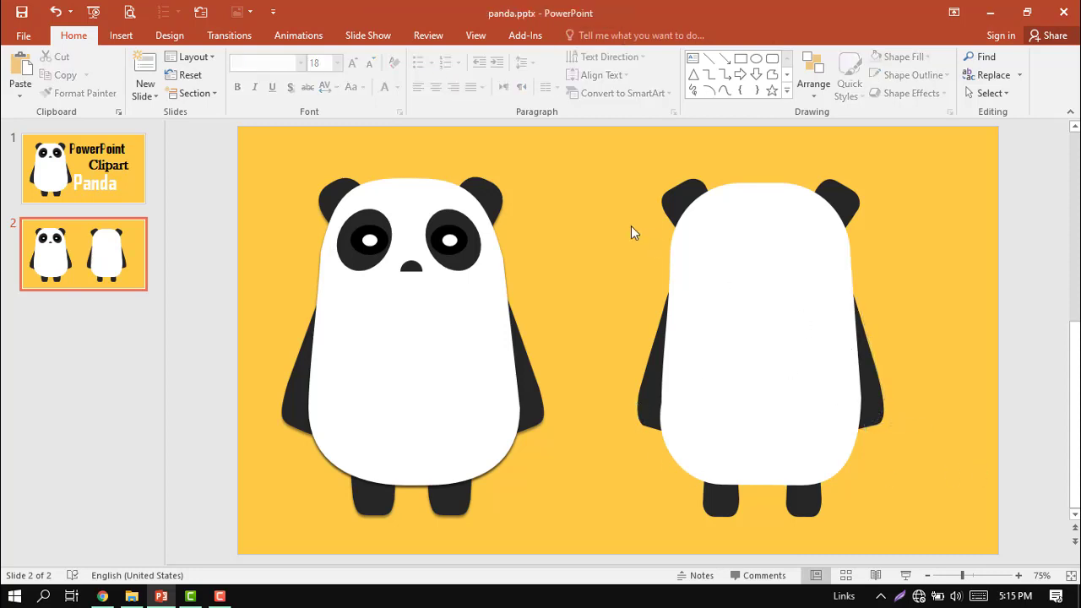
- Draw a tilted oval eye patch on the face and copy it to the other eye
{"action": "left_click", "coordinate": [756, 61]}
{"action": "mouse_move", "coordinate": [771, 226]}
{"action": "left_mouse_down"}
{"action": "mouse_move", "coordinate": [829, 283]}
{"action": "mouse_move", "coordinate": [815, 253]}
{"action": "left_mouse_up"}
{"action": "left_click_drag", "start_coordinate": [794, 200], "coordinate": [763, 200]}
{"action": "mouse_move", "coordinate": [798, 267]}
{"action": "left_mouse_down"}
{"action": "mouse_move", "coordinate": [813, 254]}
{"action": "mouse_move", "coordinate": [712, 244]}
{"action": "left_mouse_up"}
{"action": "mouse_move", "coordinate": [700, 180]}
{"action": "left_mouse_down"}
{"action": "mouse_move", "coordinate": [690, 187]}
{"action": "mouse_move", "coordinate": [739, 201]}
{"action": "left_mouse_up"}
- Fill both eye ovals near-black and remove their outlines
{"action": "left_click", "coordinate": [793, 246], "text": "shift"}
{"action": "right_click", "coordinate": [799, 247]}
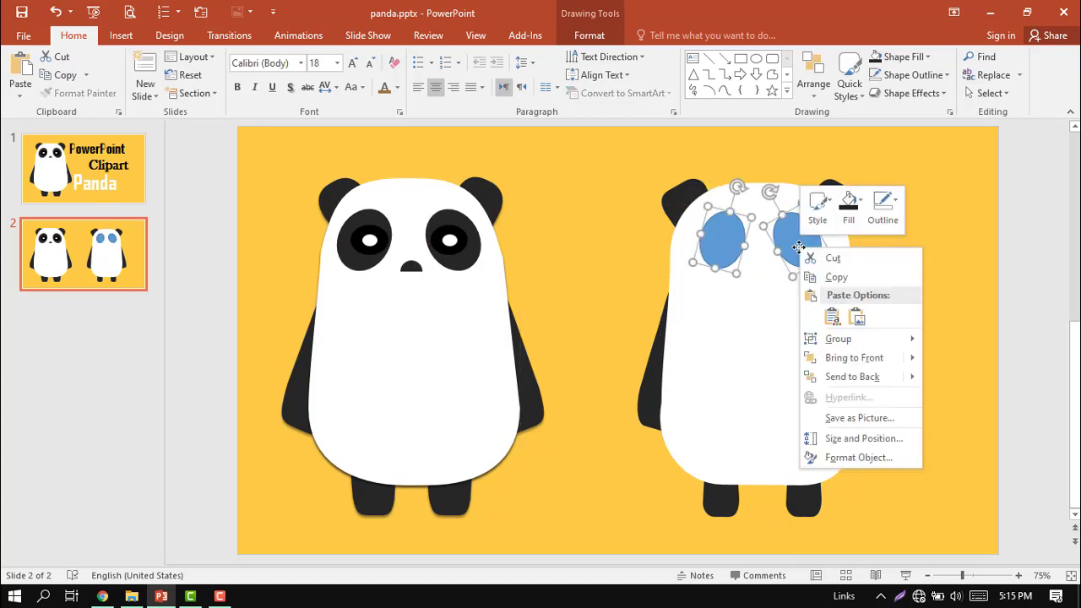
{"action": "left_click", "coordinate": [842, 225]}
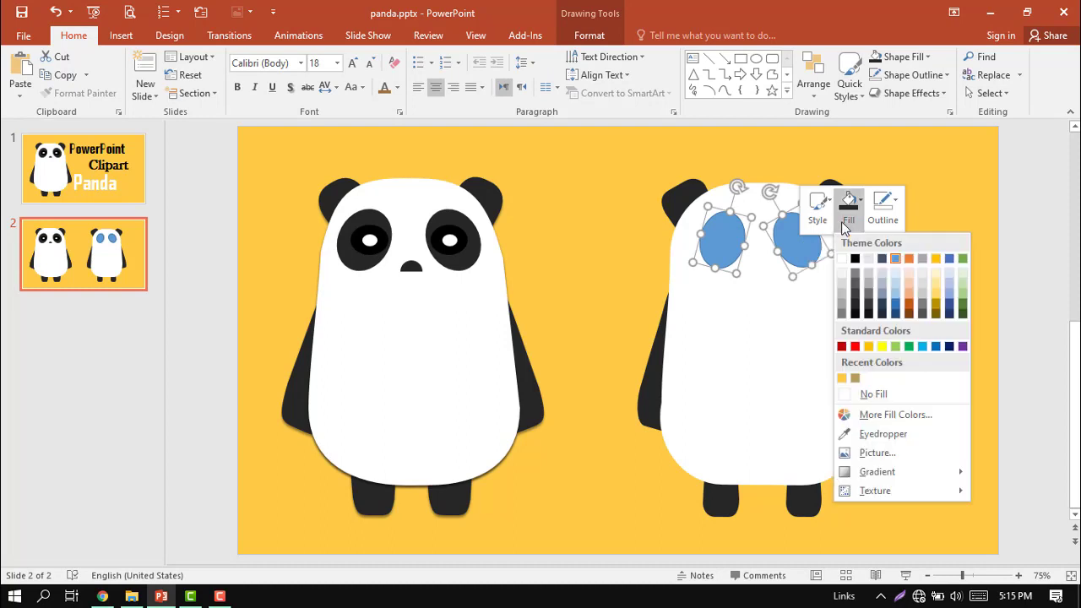
{"action": "left_click", "coordinate": [855, 309]}
{"action": "left_click", "coordinate": [883, 207]}
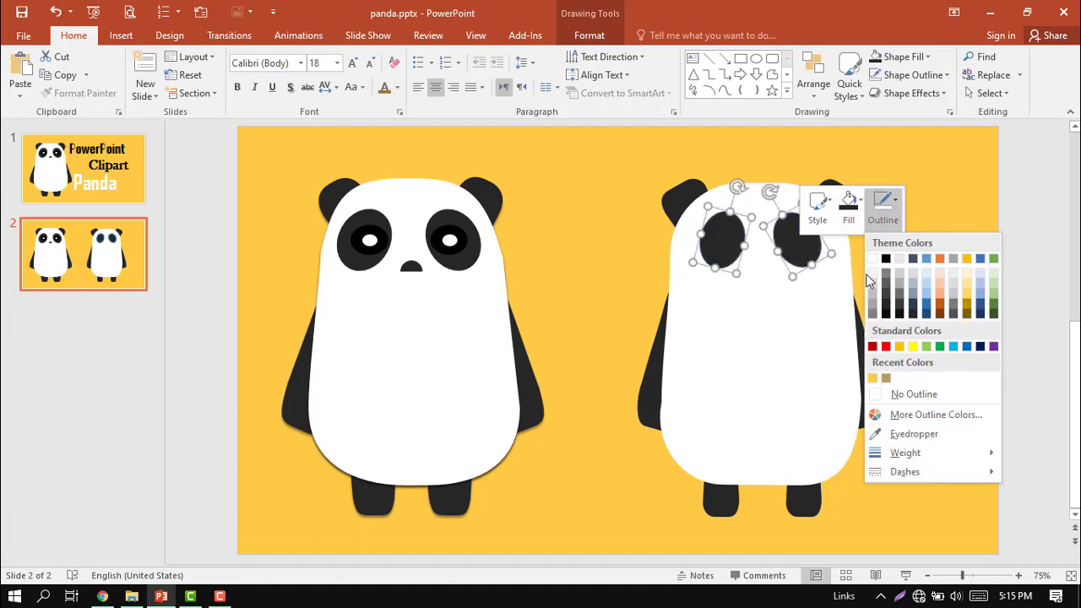
{"action": "left_click", "coordinate": [886, 393]}
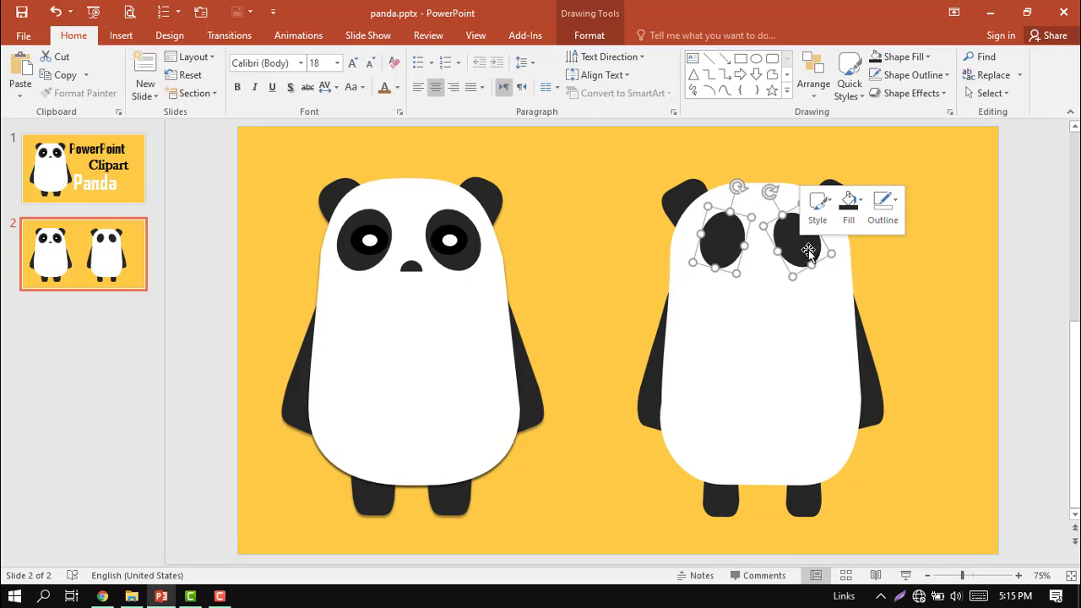
{"action": "scroll", "coordinate": [799, 273], "scroll_direction": "up", "scroll_amount": 5}
{"action": "left_click", "coordinate": [854, 363]}
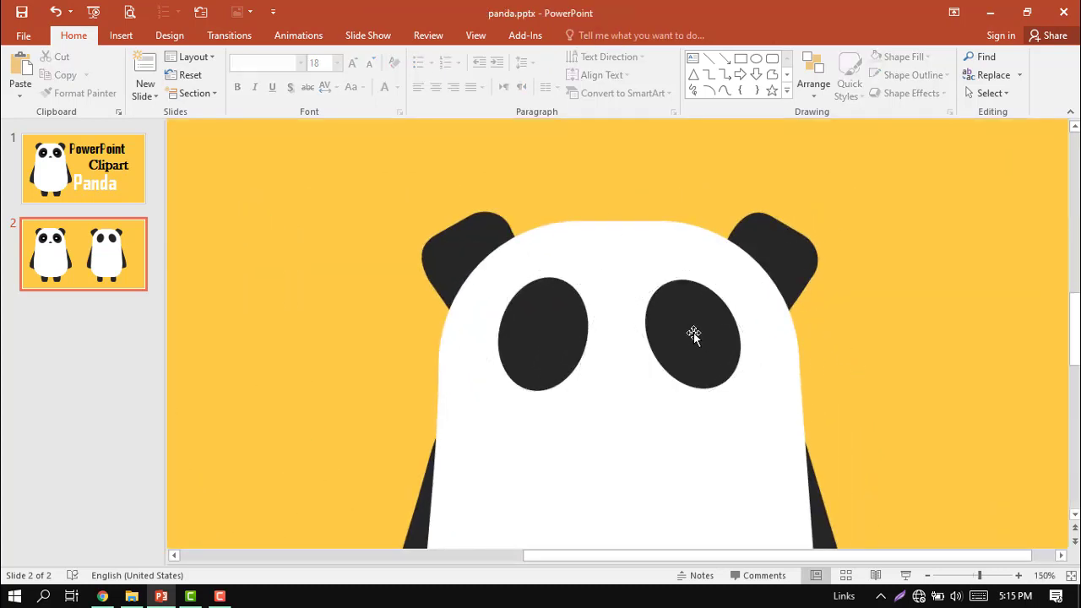
- Nudge the left eye patch down and draw a small white circle with no outline
{"action": "left_click_drag", "start_coordinate": [561, 335], "coordinate": [561, 340]}
{"action": "left_click", "coordinate": [857, 377]}
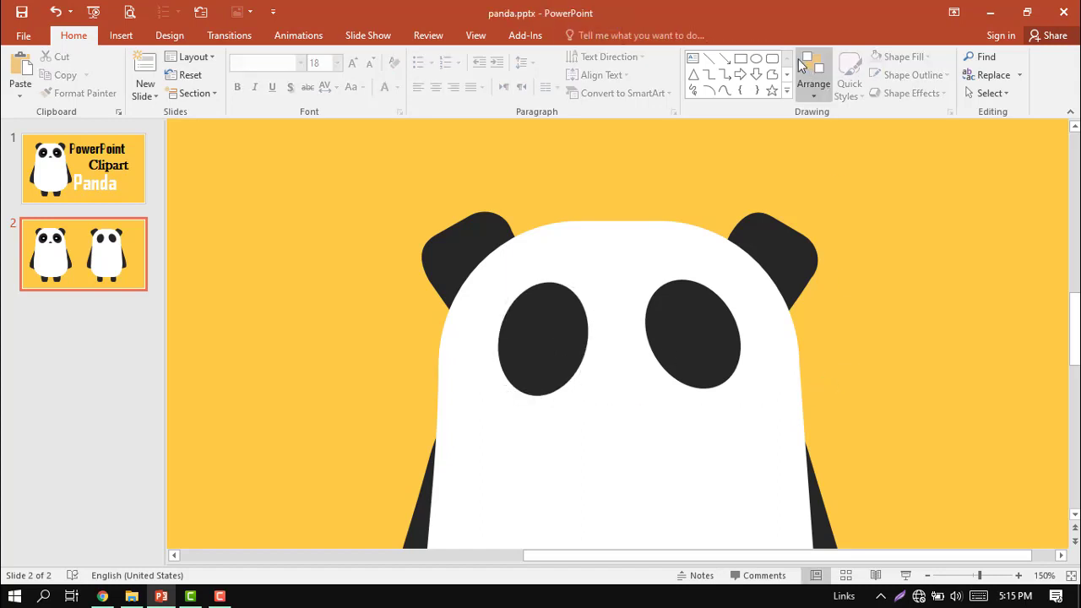
{"action": "left_click", "coordinate": [753, 63]}
{"action": "left_click_drag", "start_coordinate": [860, 259], "coordinate": [911, 312]}
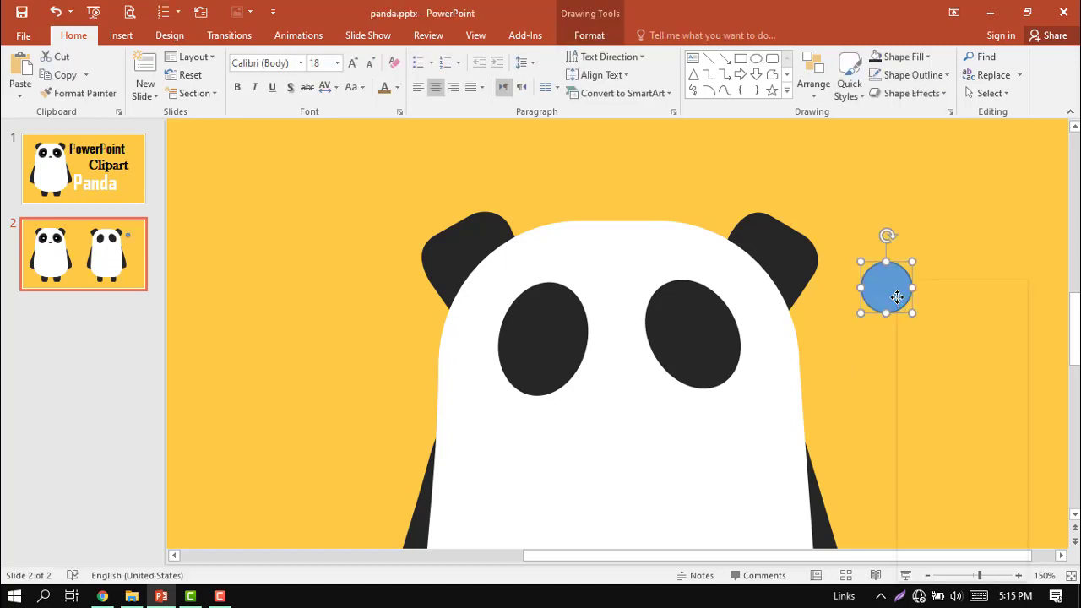
{"action": "right_click", "coordinate": [899, 285]}
{"action": "left_click", "coordinate": [947, 256]}
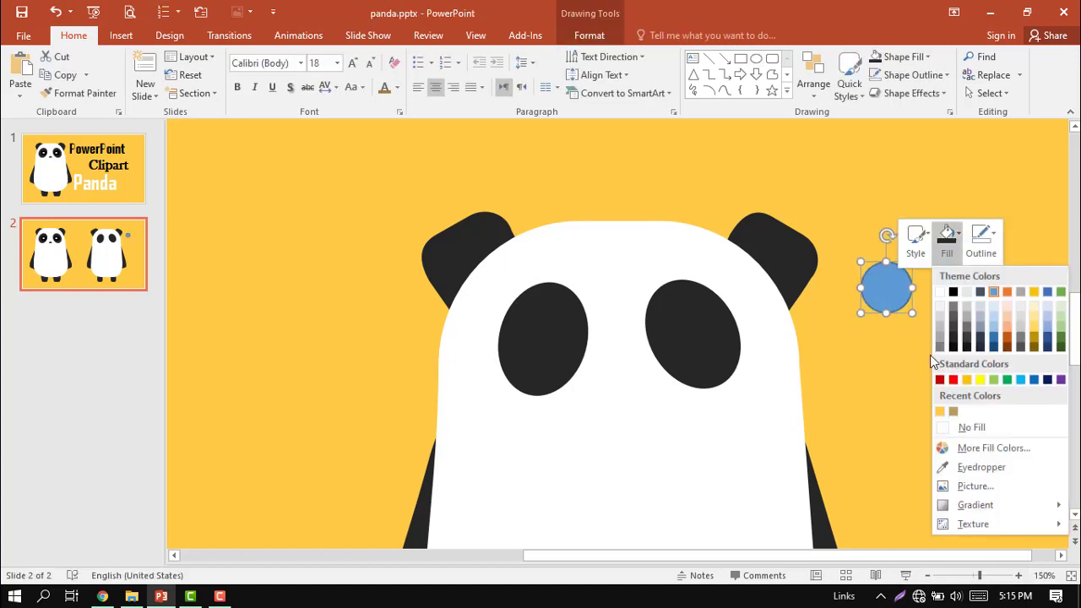
{"action": "left_click", "coordinate": [940, 294]}
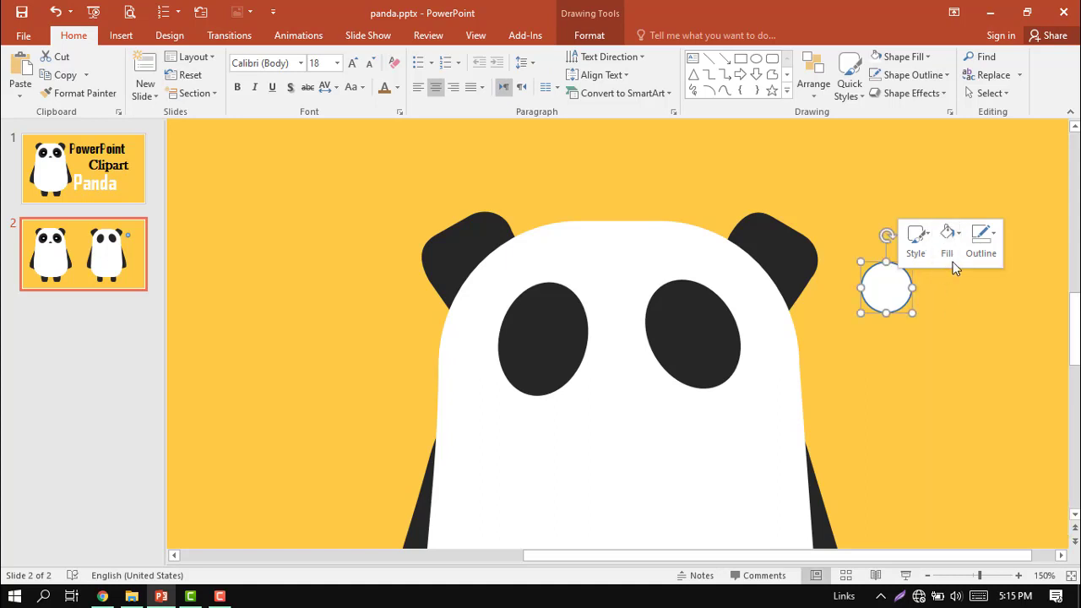
{"action": "left_click", "coordinate": [968, 262]}
{"action": "left_click", "coordinate": [962, 426]}
- Duplicate the white circle as a small dark dot and place it inside the white circle
{"action": "left_click_drag", "start_coordinate": [884, 295], "coordinate": [888, 349]}
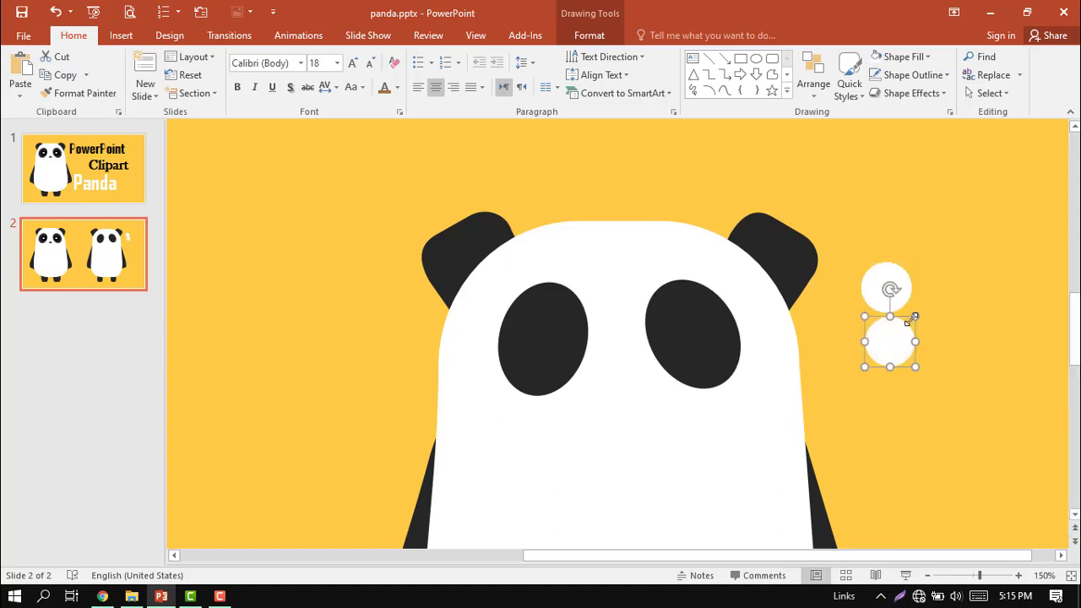
{"action": "left_click_drag", "start_coordinate": [914, 316], "coordinate": [890, 352]}
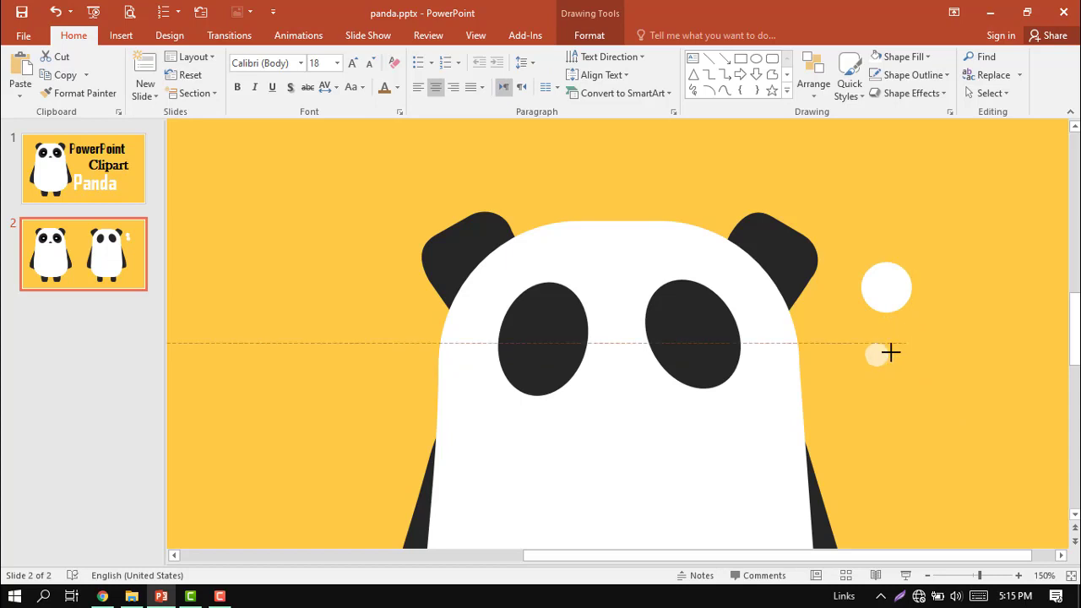
{"action": "right_click", "coordinate": [872, 355]}
{"action": "left_click", "coordinate": [921, 384]}
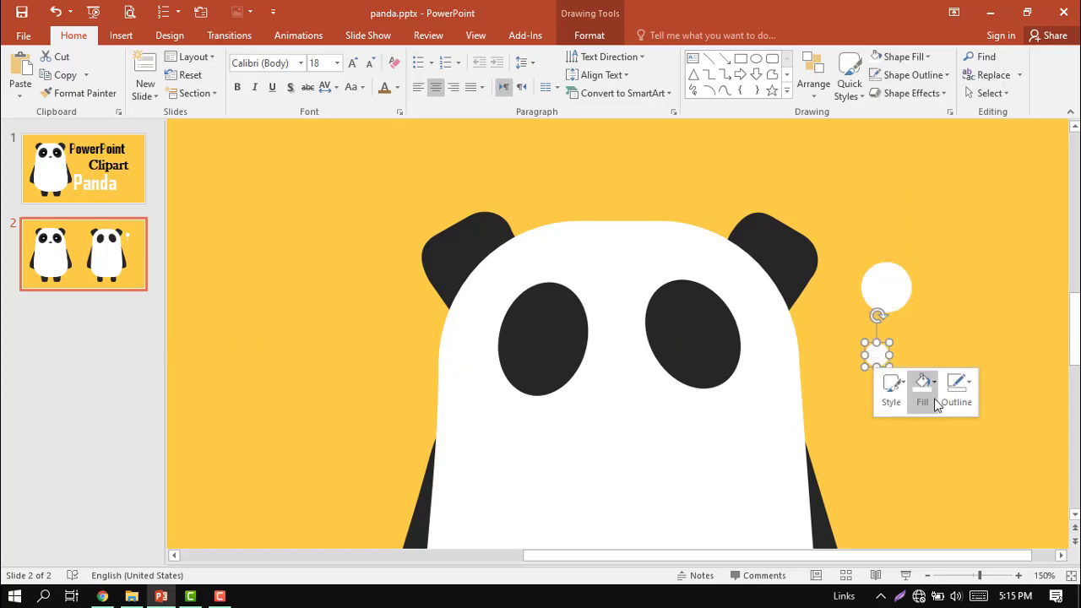
{"action": "left_click", "coordinate": [927, 181]}
{"action": "left_click_drag", "start_coordinate": [878, 357], "coordinate": [900, 296]}
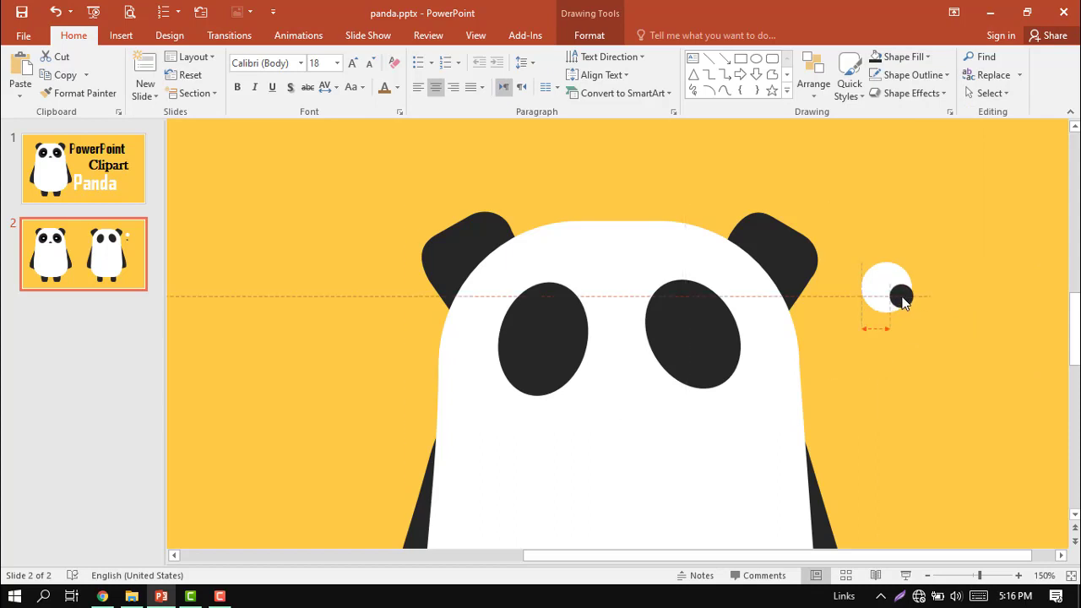
{"action": "scroll", "coordinate": [904, 306], "scroll_direction": "down", "scroll_amount": 5}
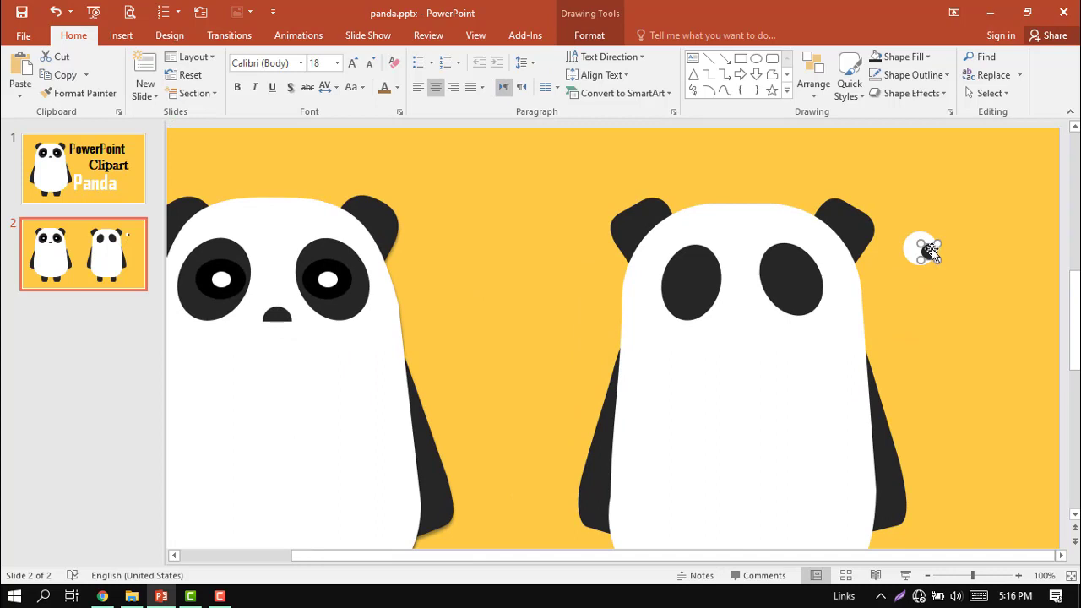
{"action": "left_click_drag", "start_coordinate": [929, 251], "coordinate": [939, 234]}
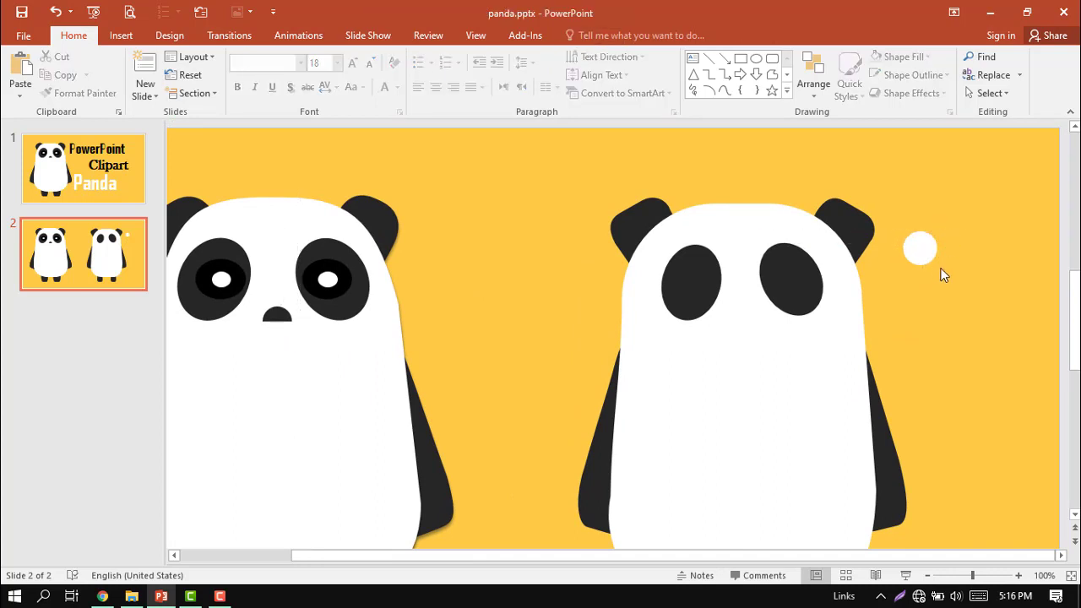
- Make an enlarged black circle and stack a white copy inside it as a highlight
{"action": "right_click", "coordinate": [919, 247]}
{"action": "left_click", "coordinate": [967, 210]}
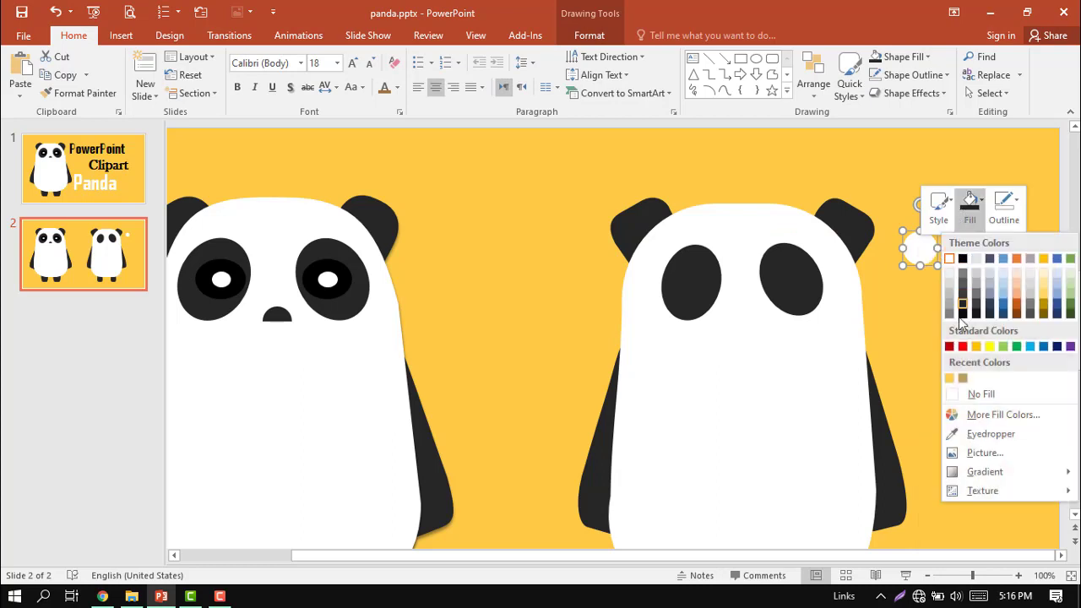
{"action": "left_click", "coordinate": [962, 258]}
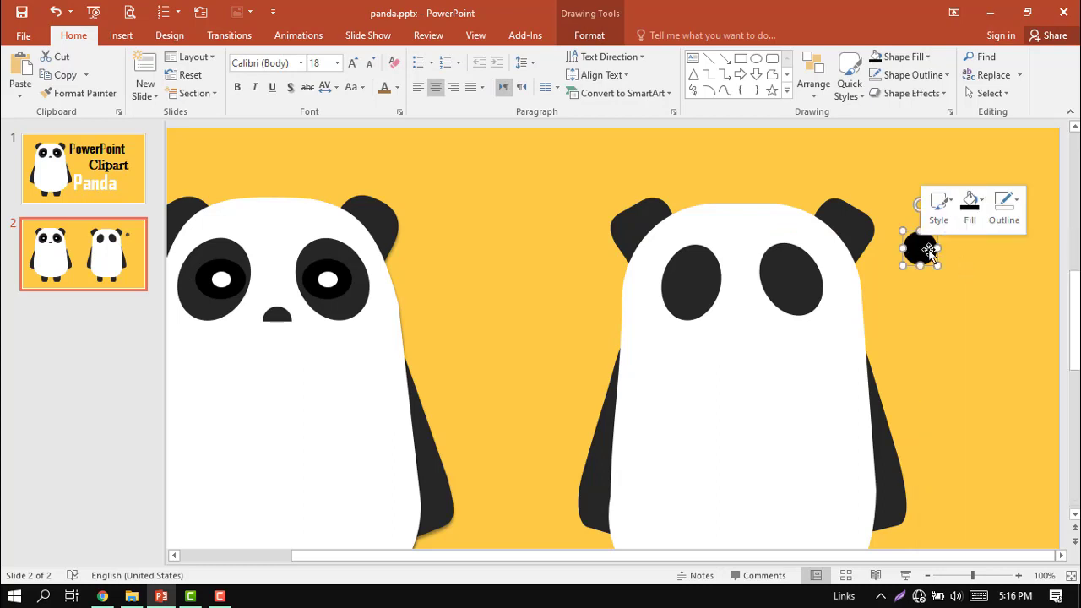
{"action": "left_click_drag", "start_coordinate": [938, 266], "coordinate": [945, 279]}
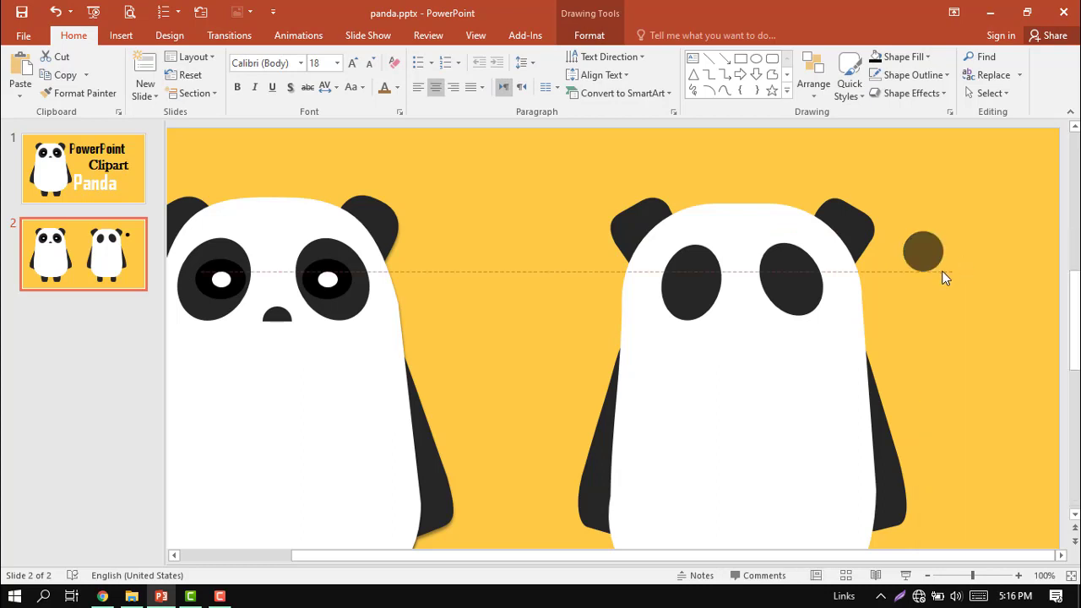
{"action": "right_click", "coordinate": [935, 264]}
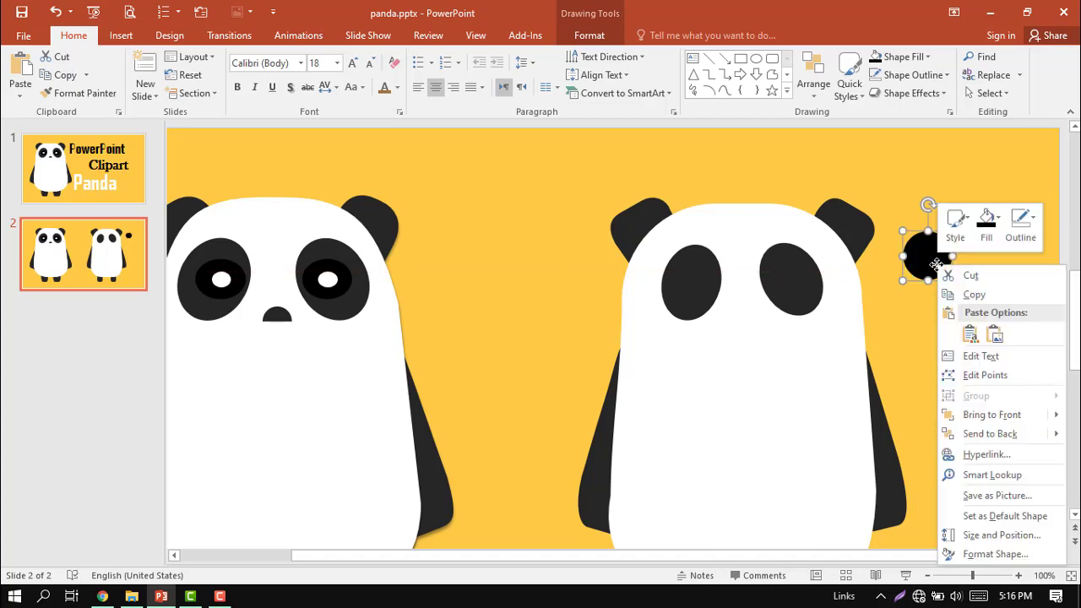
{"action": "key", "text": "Escape"}
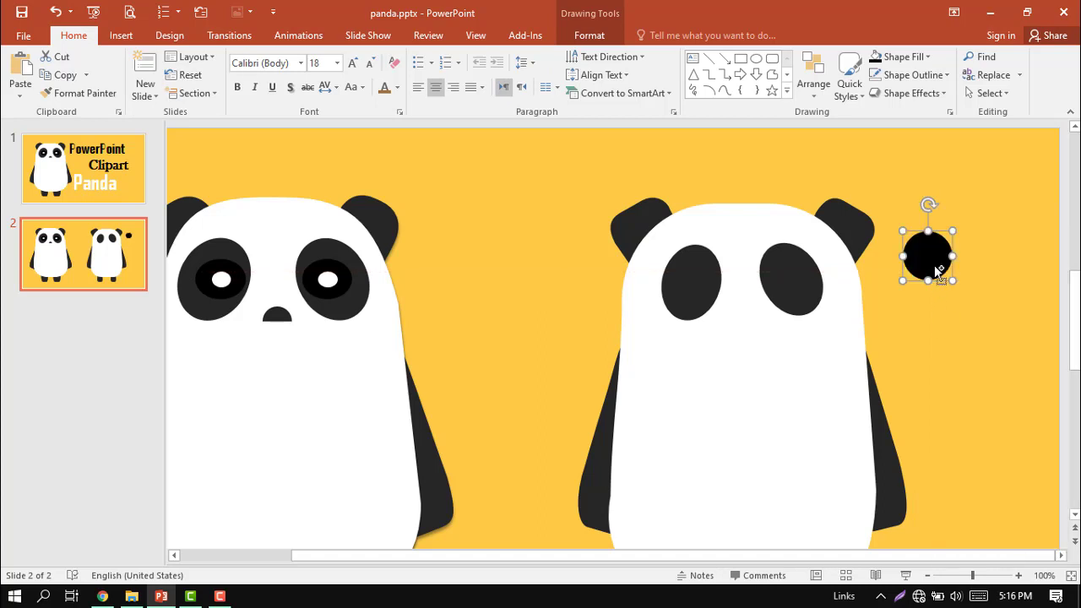
{"action": "left_click_drag", "start_coordinate": [938, 270], "coordinate": [939, 320]}
{"action": "right_click", "coordinate": [952, 309]}
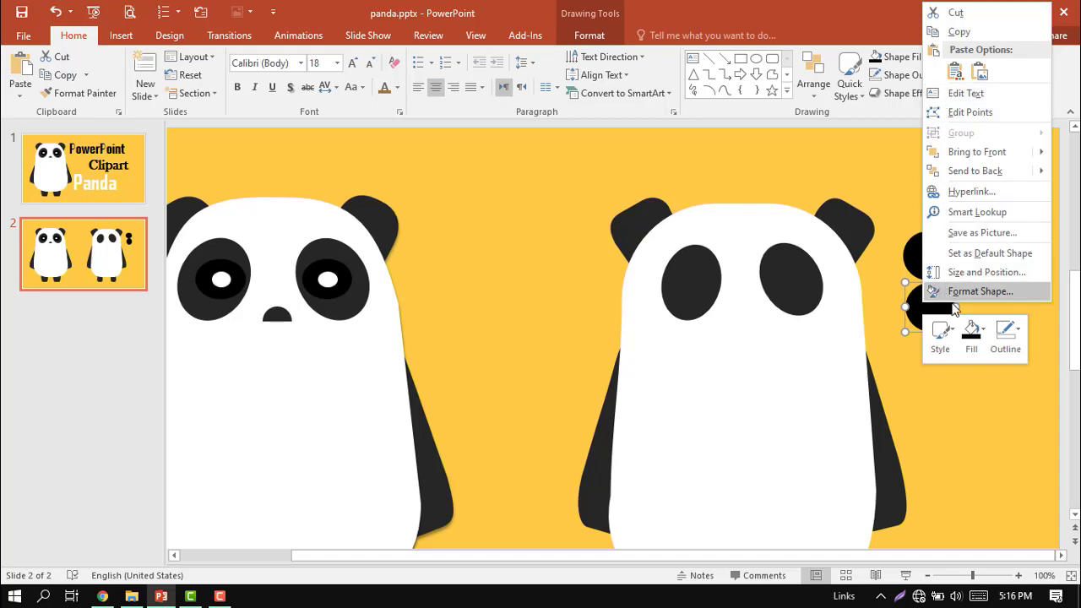
{"action": "left_click", "coordinate": [971, 331]}
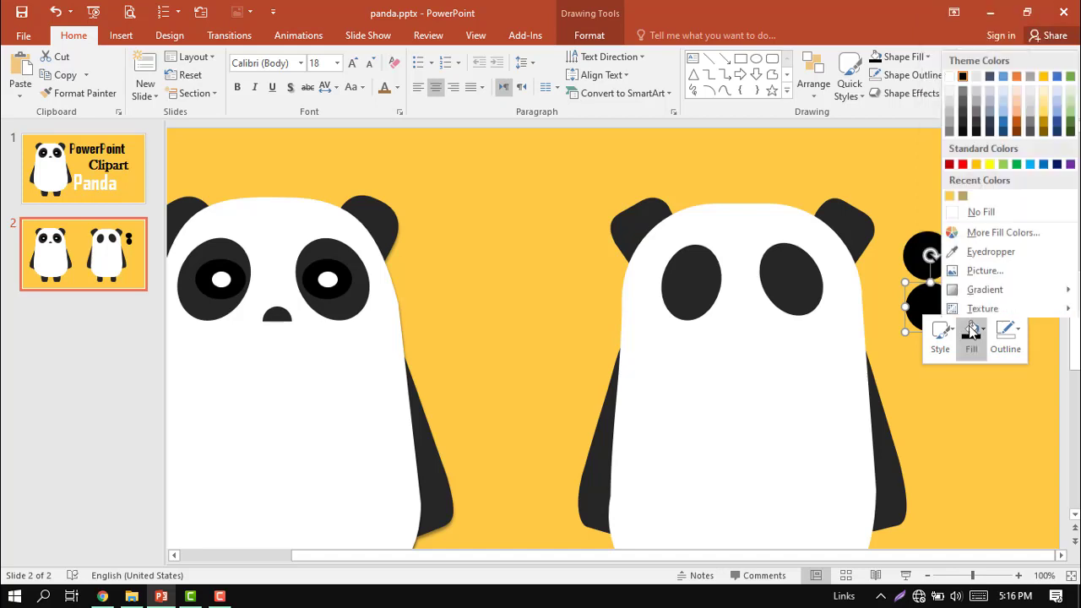
{"action": "left_click", "coordinate": [949, 74]}
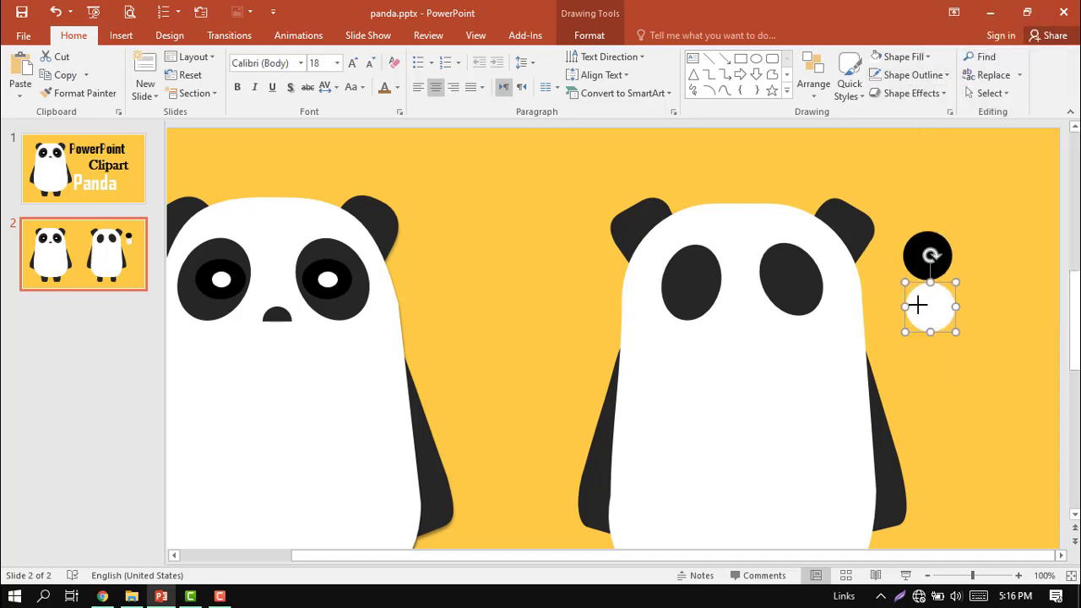
{"action": "mouse_move", "coordinate": [918, 305]}
{"action": "left_mouse_down"}
{"action": "mouse_move", "coordinate": [947, 319]}
{"action": "mouse_move", "coordinate": [929, 262]}
{"action": "left_mouse_up"}
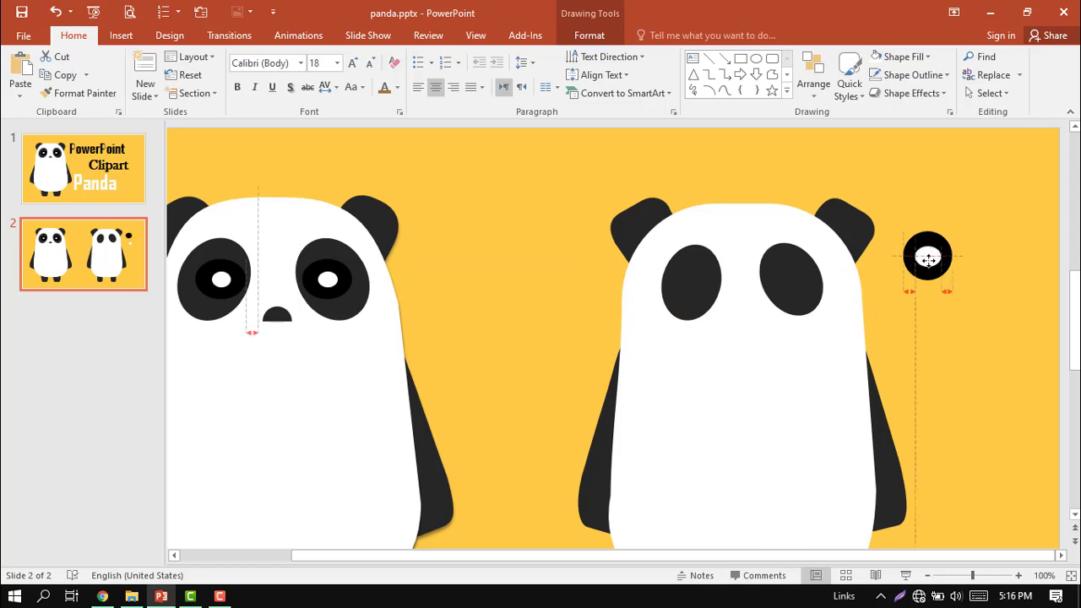
{"action": "left_click_drag", "start_coordinate": [930, 262], "coordinate": [928, 259]}
- Place black-and-white pupil pairs on both of the right panda's eyes and align the highlights
{"action": "mouse_move", "coordinate": [956, 305]}
{"action": "left_mouse_down"}
{"action": "mouse_move", "coordinate": [904, 196]}
{"action": "mouse_move", "coordinate": [962, 293]}
{"action": "left_mouse_up"}
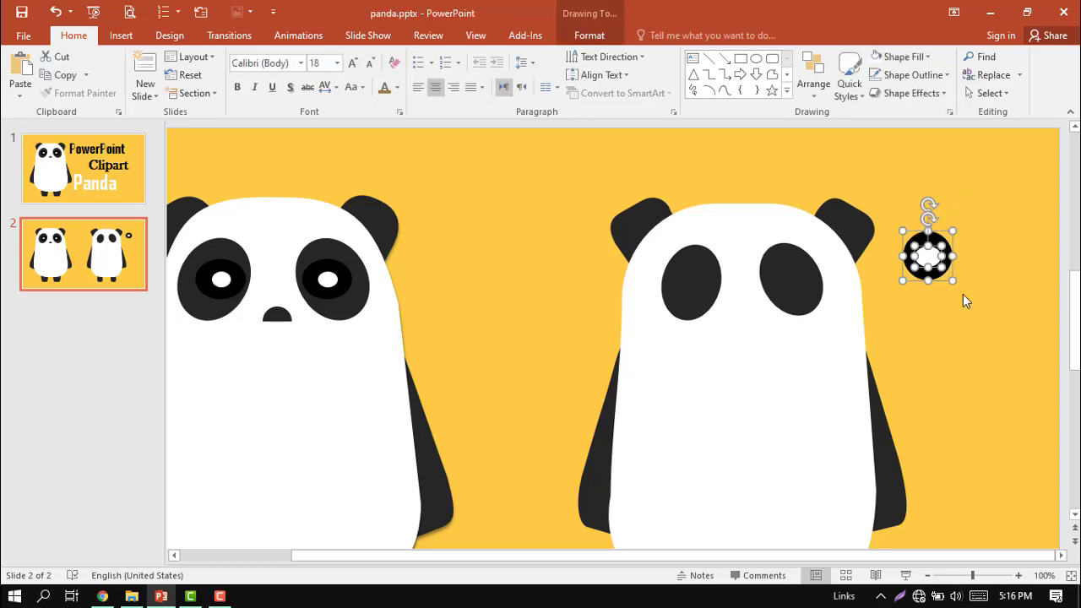
{"action": "left_click_drag", "start_coordinate": [931, 262], "coordinate": [694, 286]}
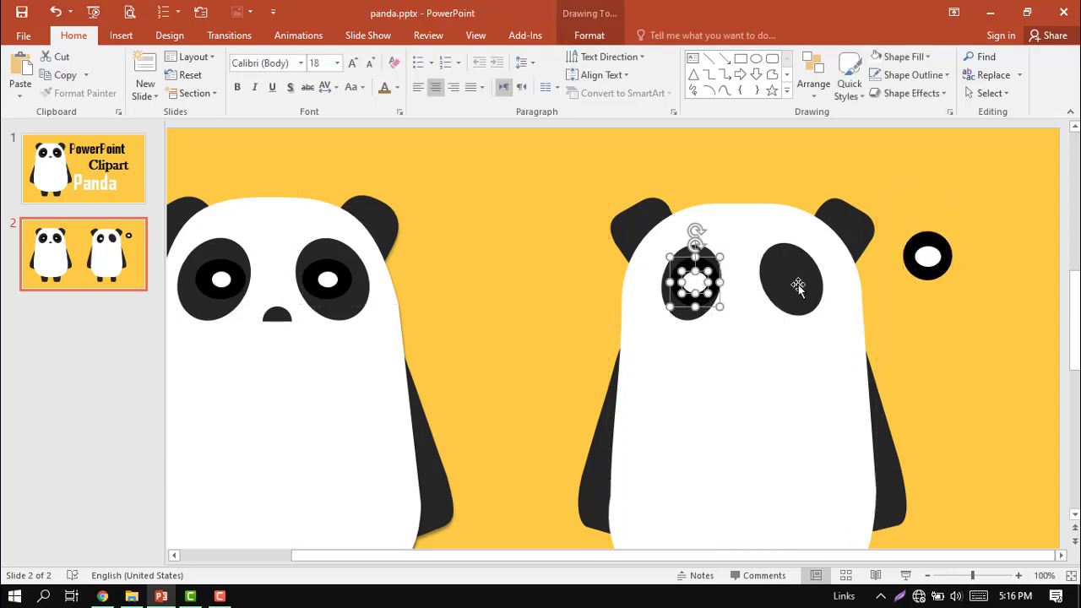
{"action": "left_click_drag", "start_coordinate": [993, 293], "coordinate": [886, 210]}
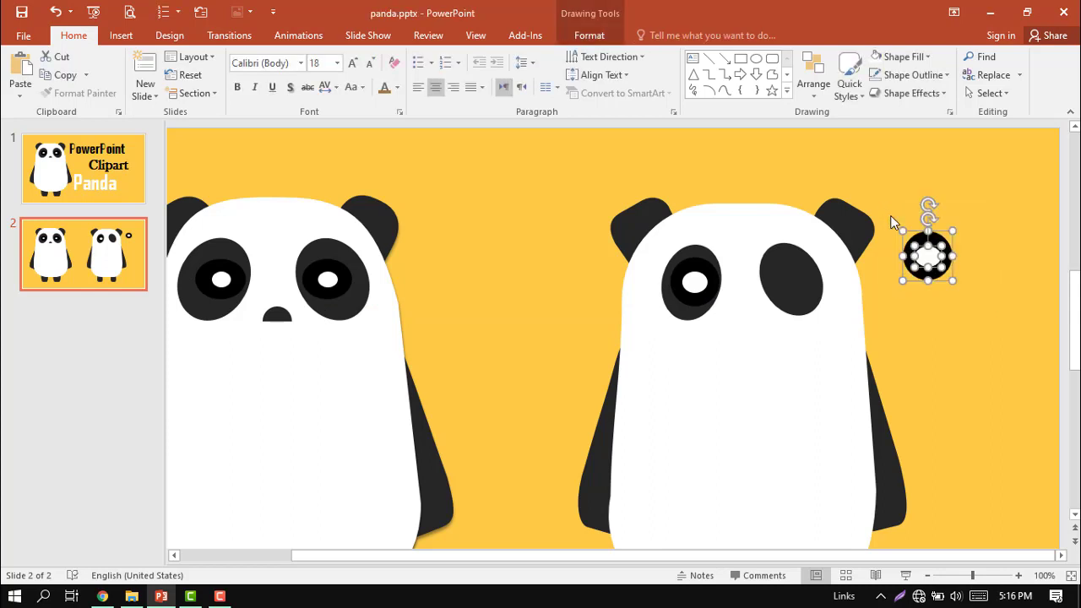
{"action": "left_click_drag", "start_coordinate": [927, 262], "coordinate": [789, 285]}
{"action": "left_click", "coordinate": [848, 302]}
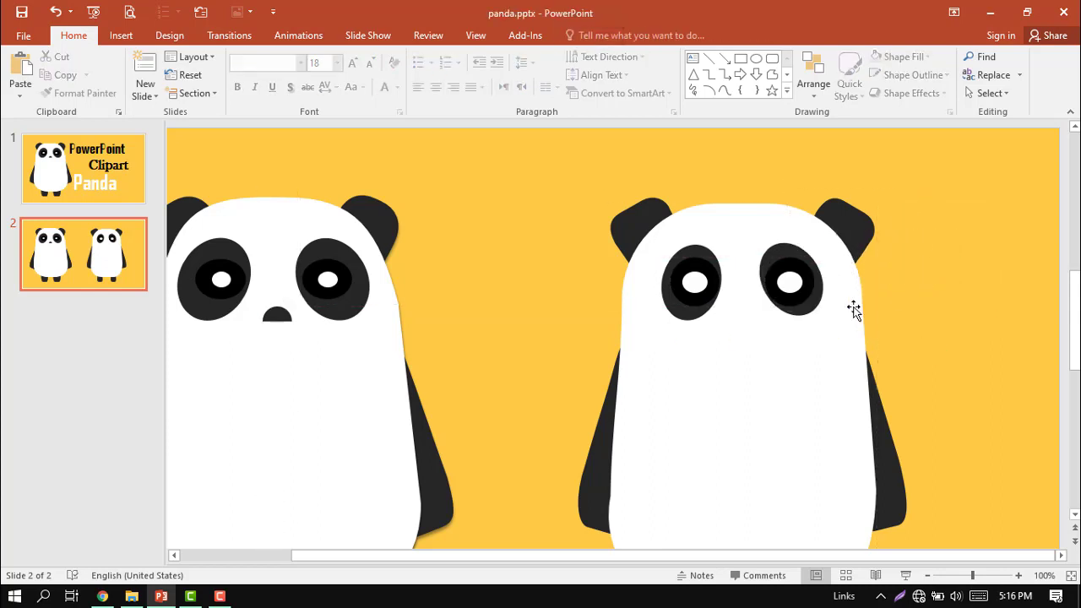
{"action": "left_click", "coordinate": [789, 282]}
{"action": "left_click", "coordinate": [702, 285], "text": "shift"}
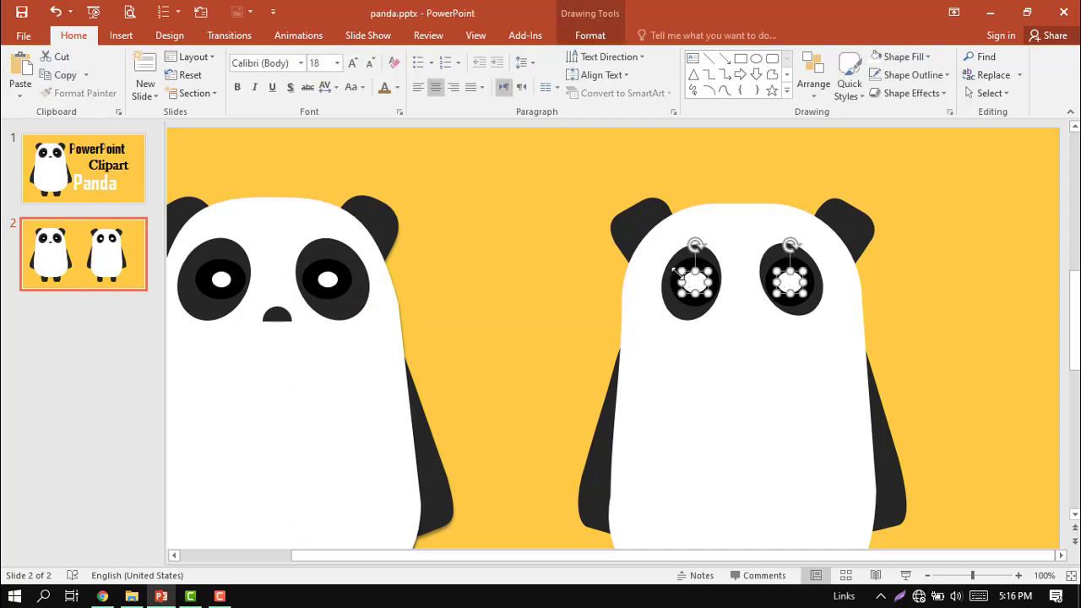
{"action": "left_click_drag", "start_coordinate": [677, 273], "coordinate": [697, 284]}
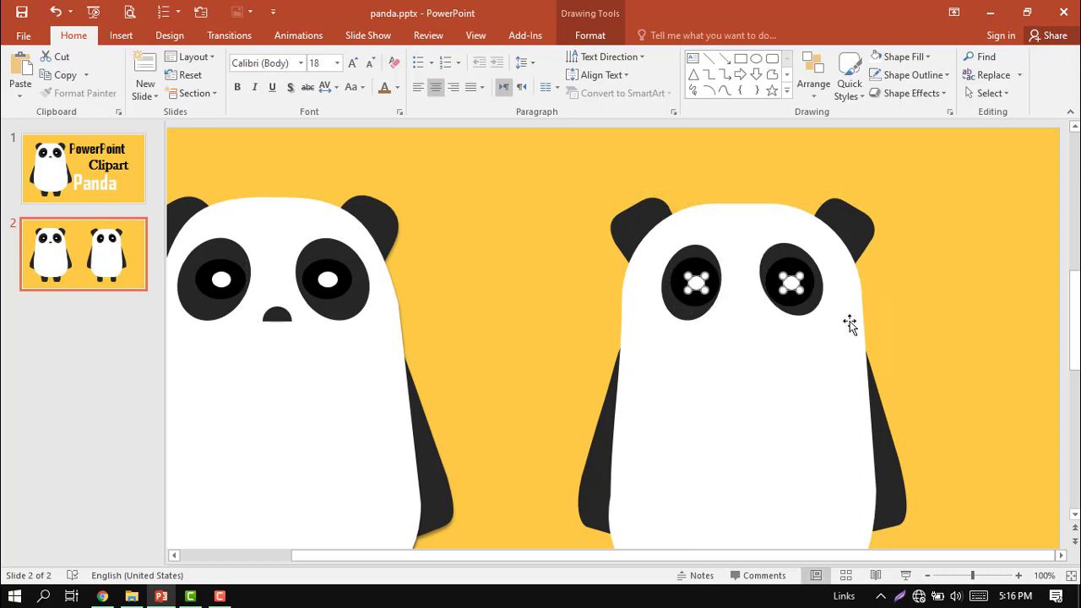
{"action": "left_click", "coordinate": [917, 353]}
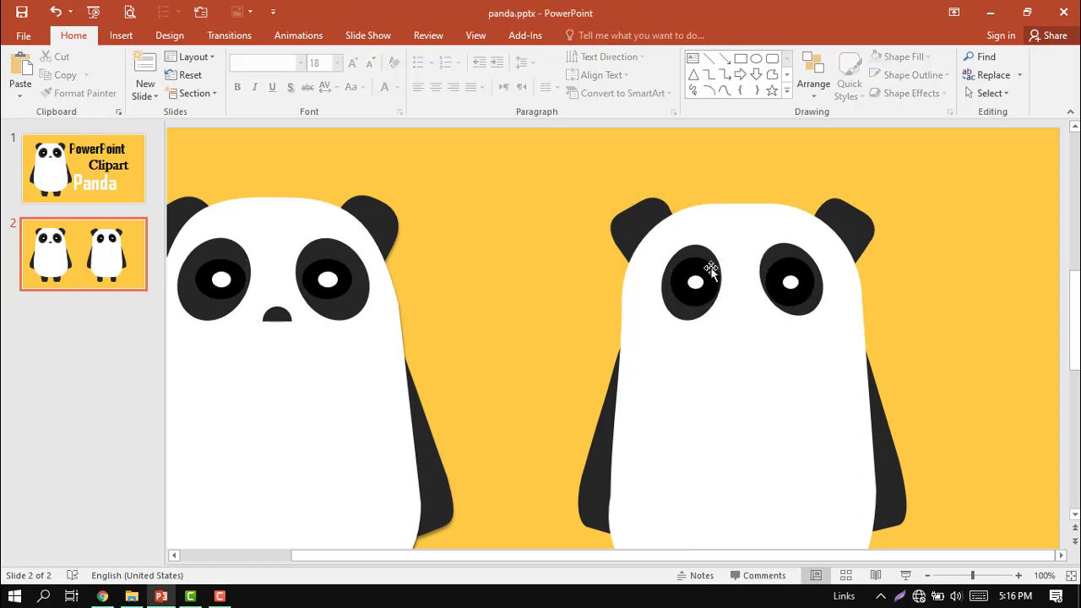
- Subtract a rectangle from a small circle with Merge Shapes to leave a half-circle
{"action": "left_click", "coordinate": [755, 58]}
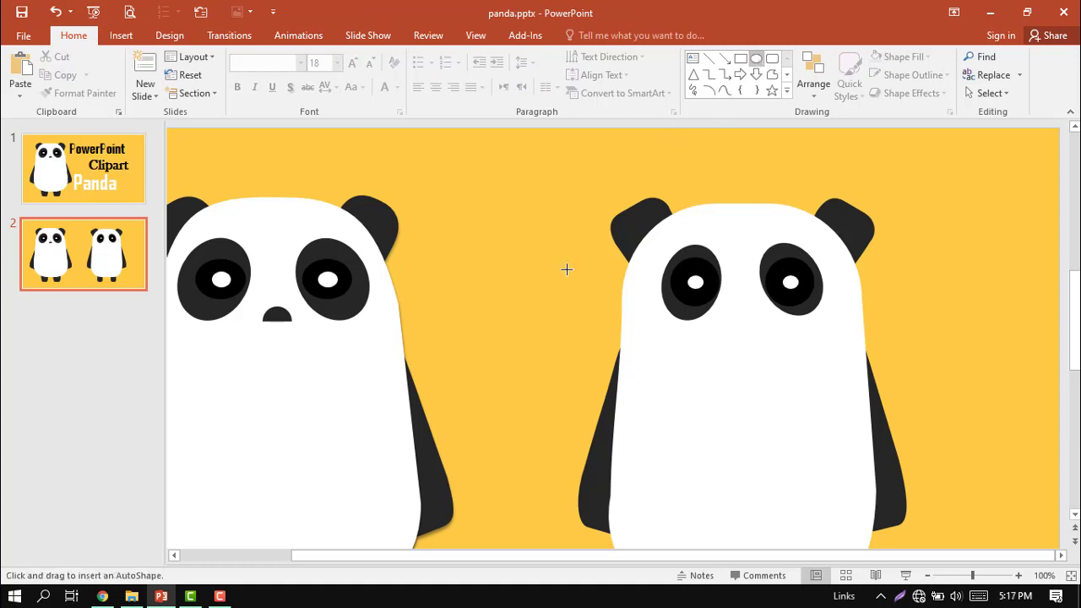
{"action": "mouse_move", "coordinate": [480, 248]}
{"action": "left_mouse_down"}
{"action": "mouse_move", "coordinate": [542, 309]}
{"action": "mouse_move", "coordinate": [519, 288]}
{"action": "left_mouse_up"}
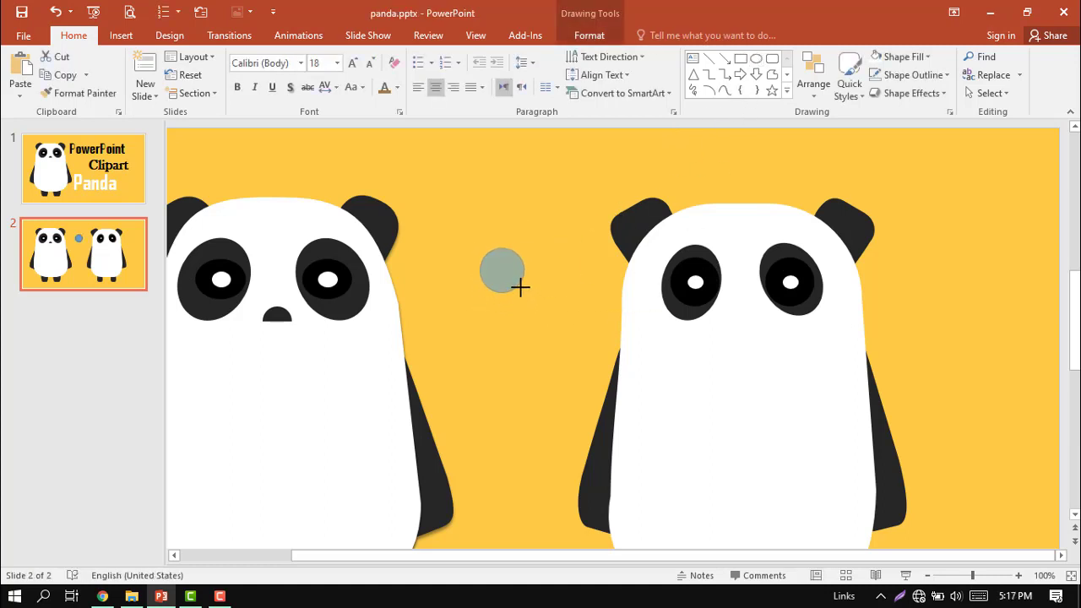
{"action": "left_click", "coordinate": [740, 59]}
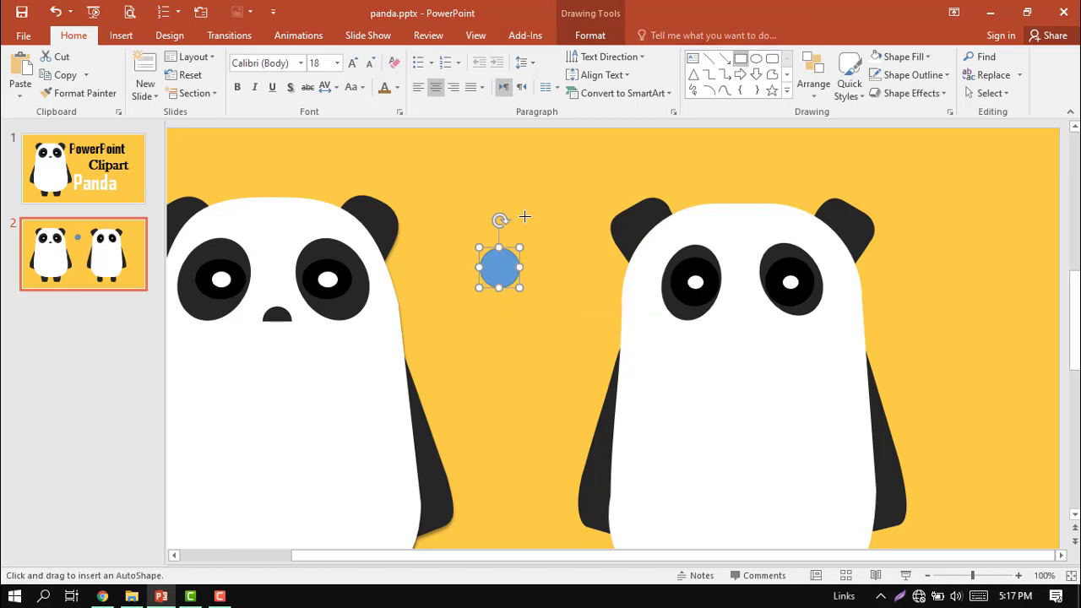
{"action": "scroll", "coordinate": [523, 217], "scroll_direction": "up", "scroll_amount": 10}
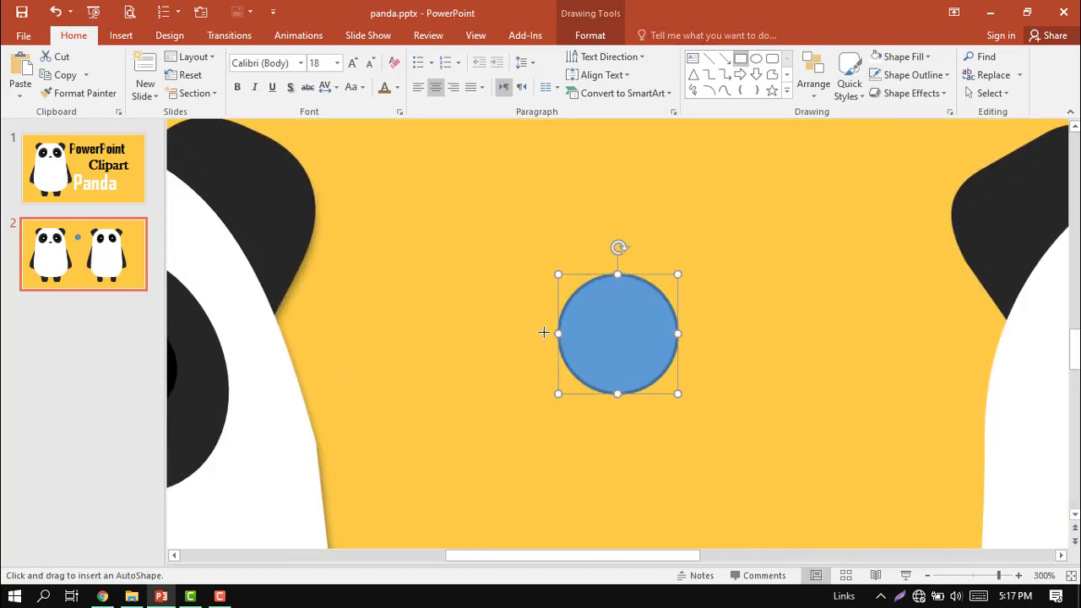
{"action": "left_click_drag", "start_coordinate": [543, 332], "coordinate": [721, 408]}
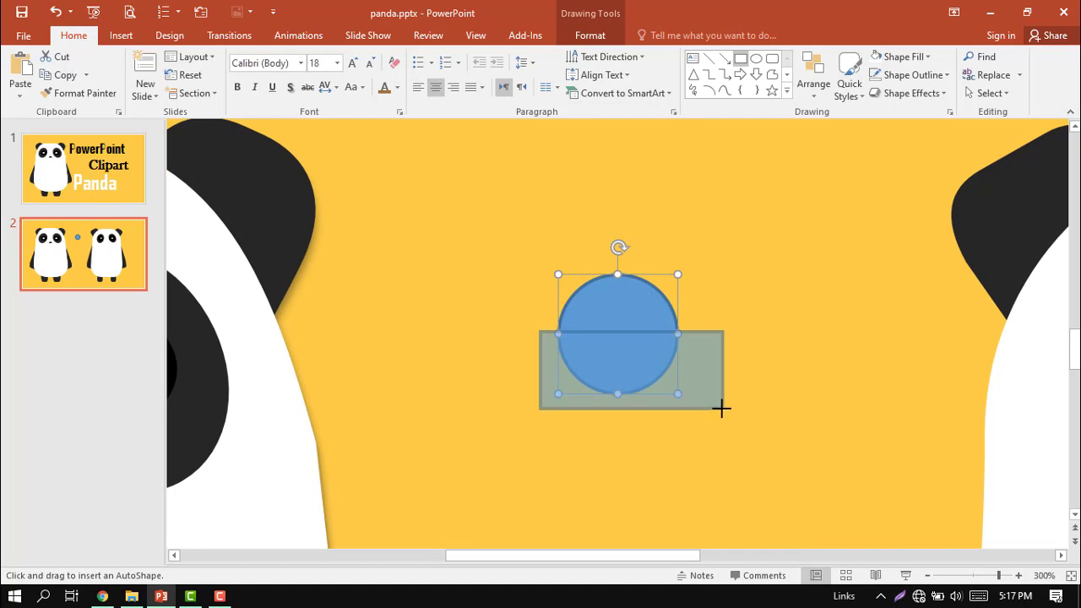
{"action": "left_click", "coordinate": [604, 308]}
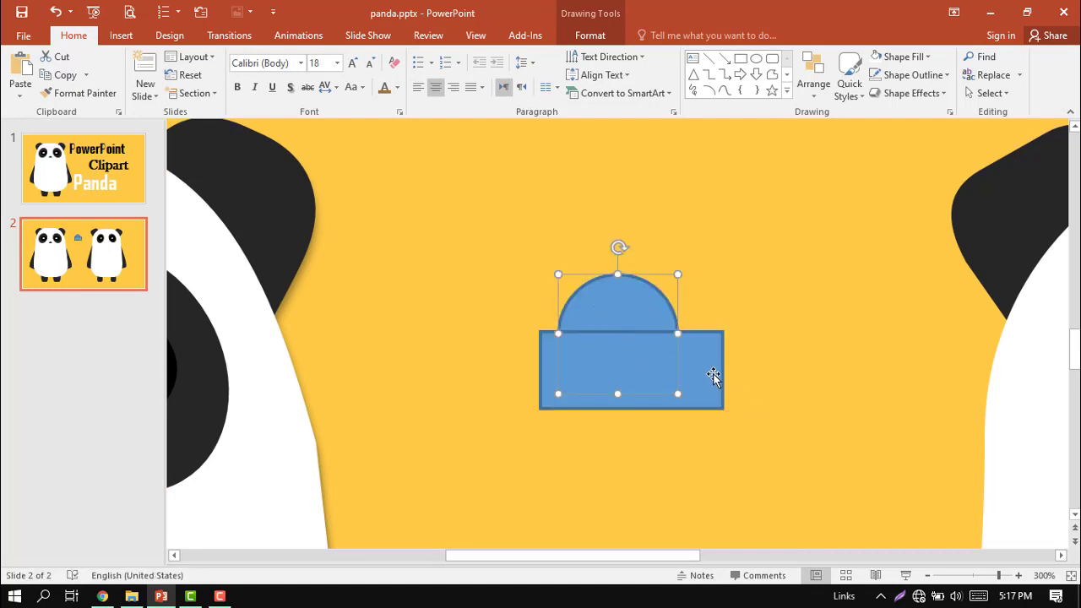
{"action": "left_click", "coordinate": [714, 378], "text": "shift"}
{"action": "left_click", "coordinate": [589, 35]}
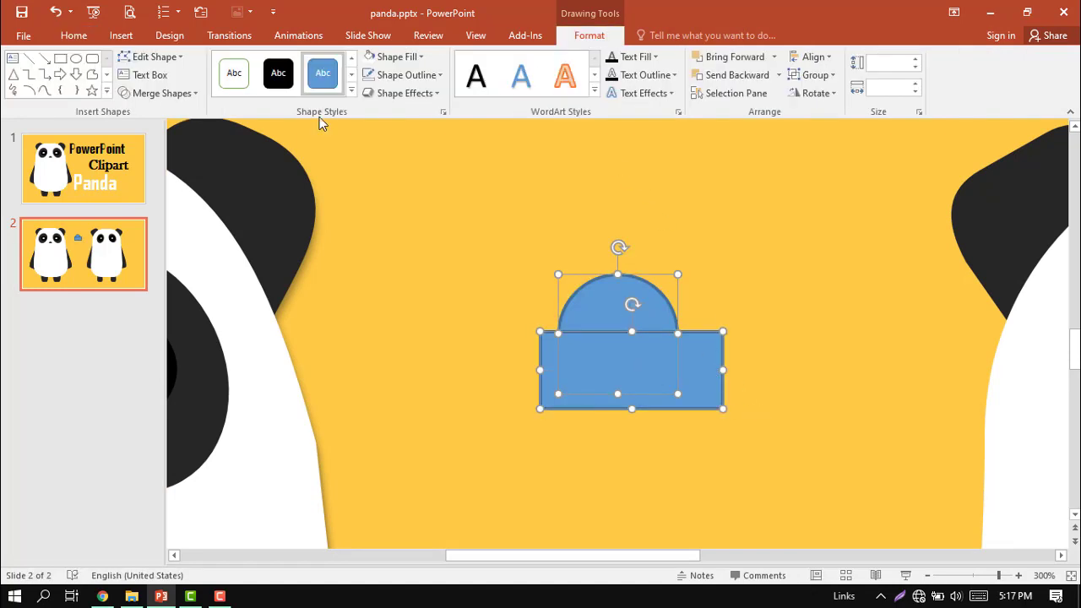
{"action": "left_click", "coordinate": [131, 94]}
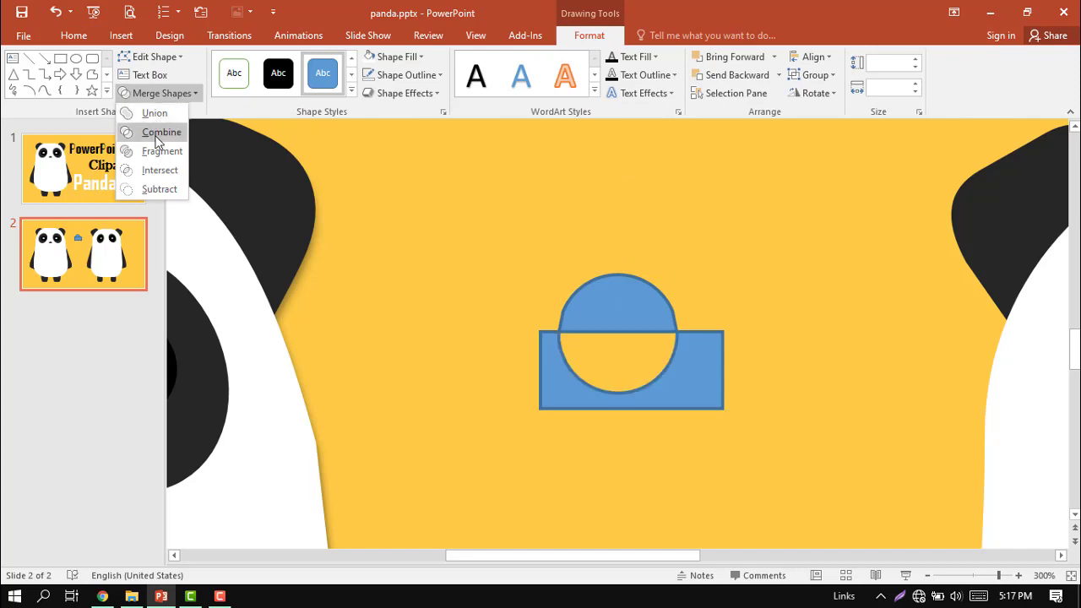
{"action": "left_click", "coordinate": [159, 189]}
- Fill the half-circle dark grey, remove its outline, and move it onto the right panda's face
{"action": "scroll", "coordinate": [463, 355], "scroll_direction": "down", "scroll_amount": 5, "text": "ctrl"}
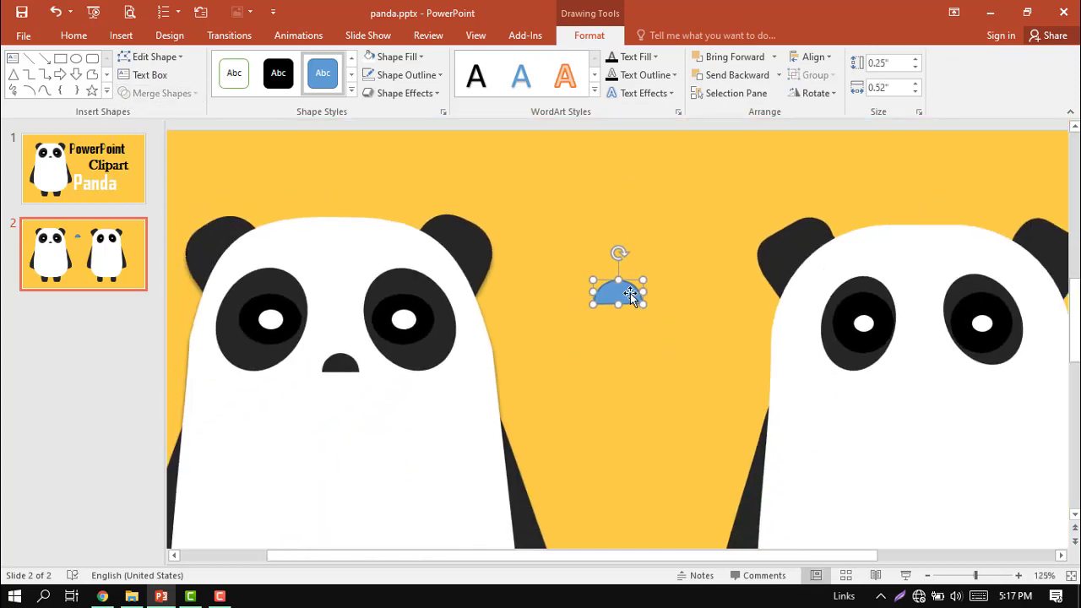
{"action": "right_click", "coordinate": [630, 294]}
{"action": "left_click", "coordinate": [680, 252]}
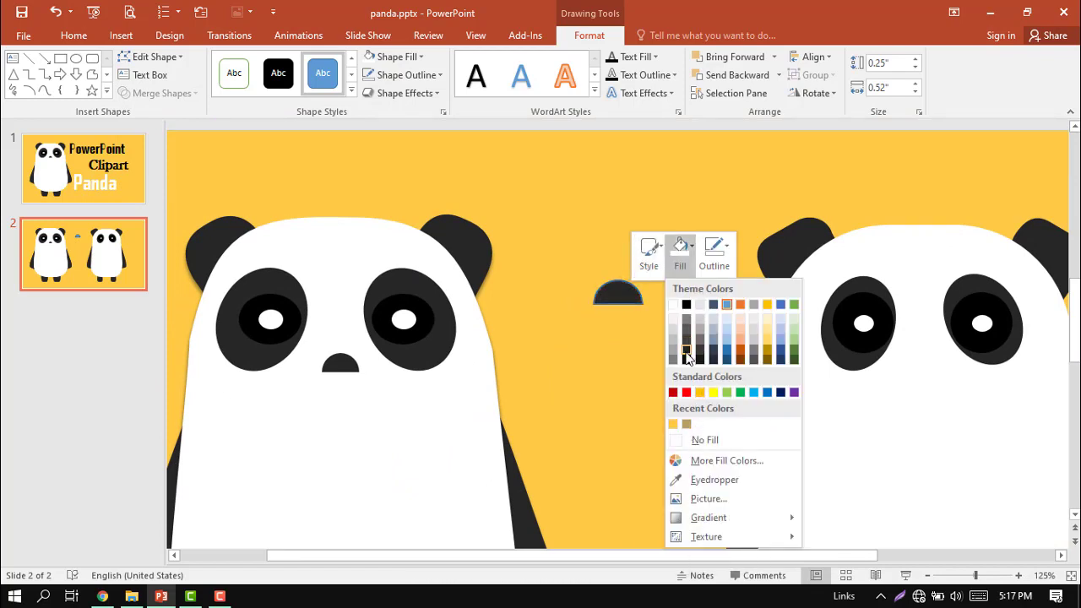
{"action": "left_click", "coordinate": [687, 355]}
{"action": "left_click", "coordinate": [715, 247]}
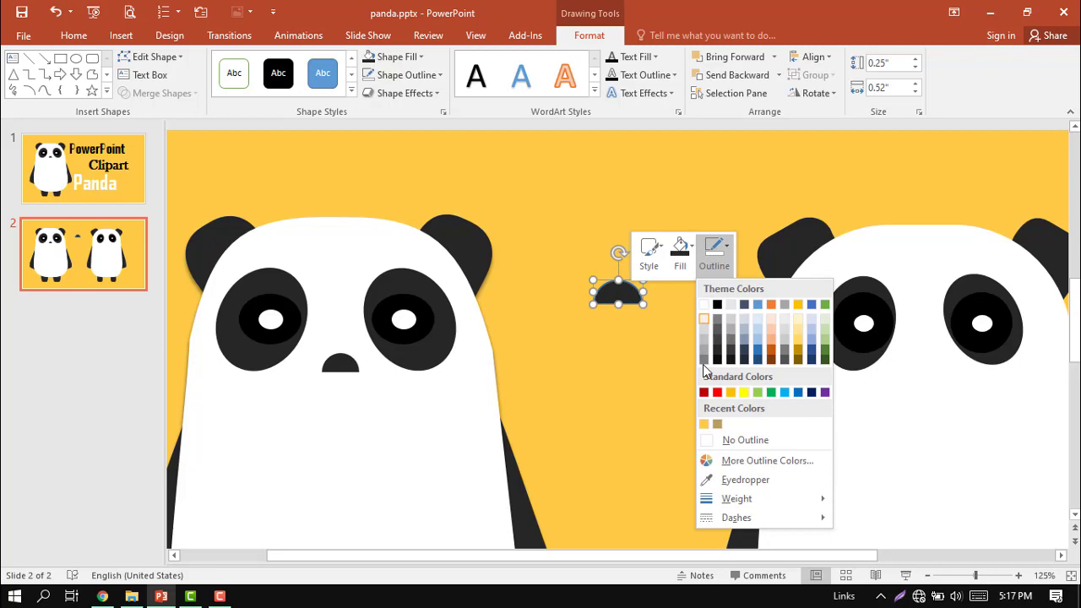
{"action": "left_click", "coordinate": [717, 440]}
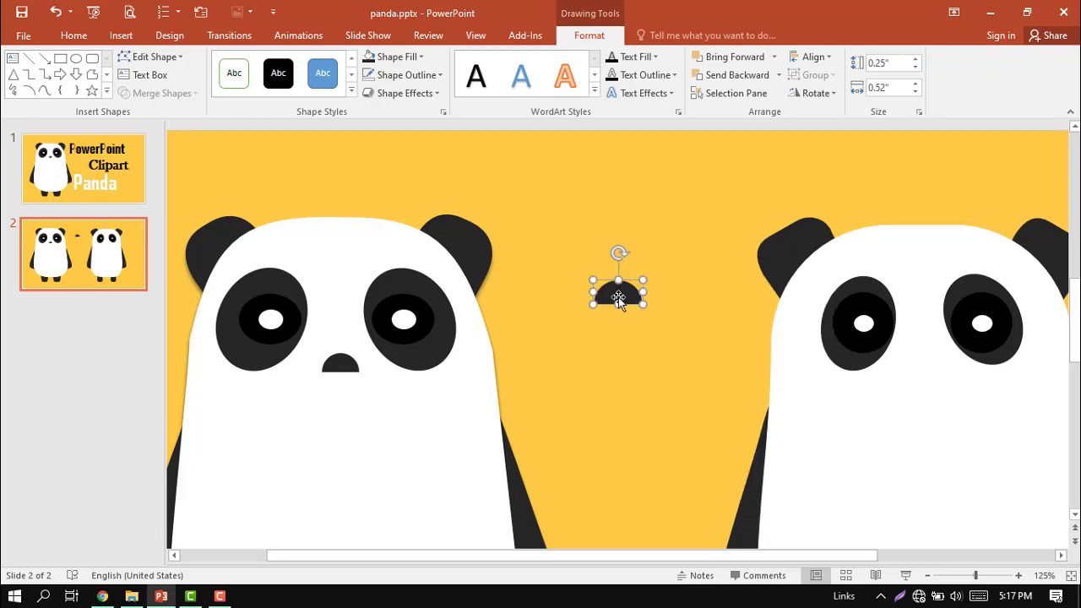
{"action": "mouse_move", "coordinate": [618, 297]}
{"action": "left_mouse_down"}
{"action": "mouse_move", "coordinate": [929, 386]}
{"action": "mouse_move", "coordinate": [930, 375]}
{"action": "left_mouse_up"}
- Shrink the right panda's nose to about 0.16" by 0.33"
{"action": "scroll", "coordinate": [929, 384], "scroll_direction": "down", "scroll_amount": 5}
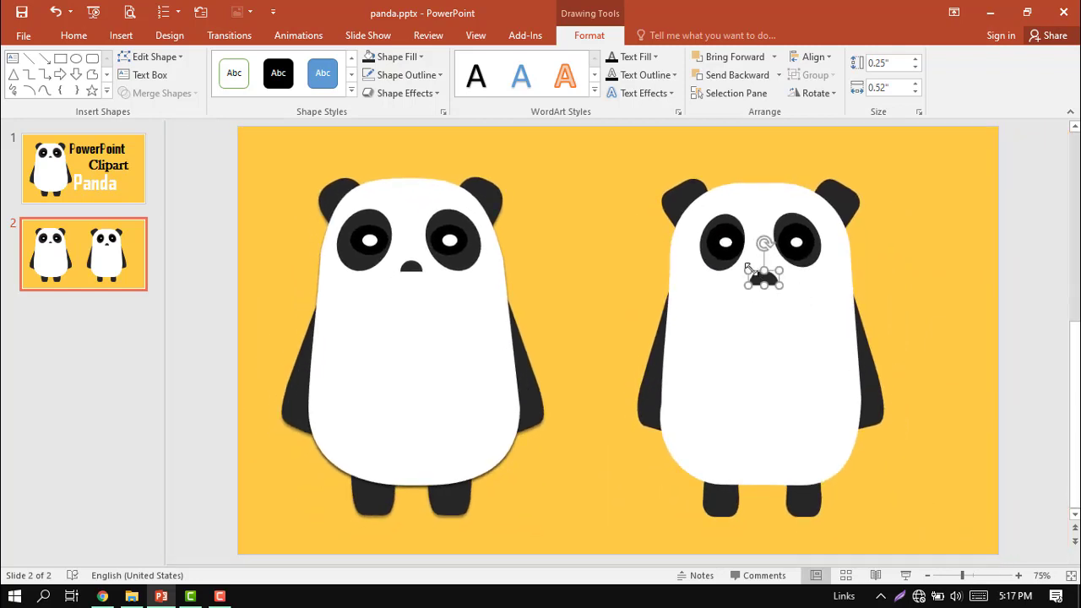
{"action": "left_click_drag", "start_coordinate": [747, 270], "coordinate": [761, 274]}
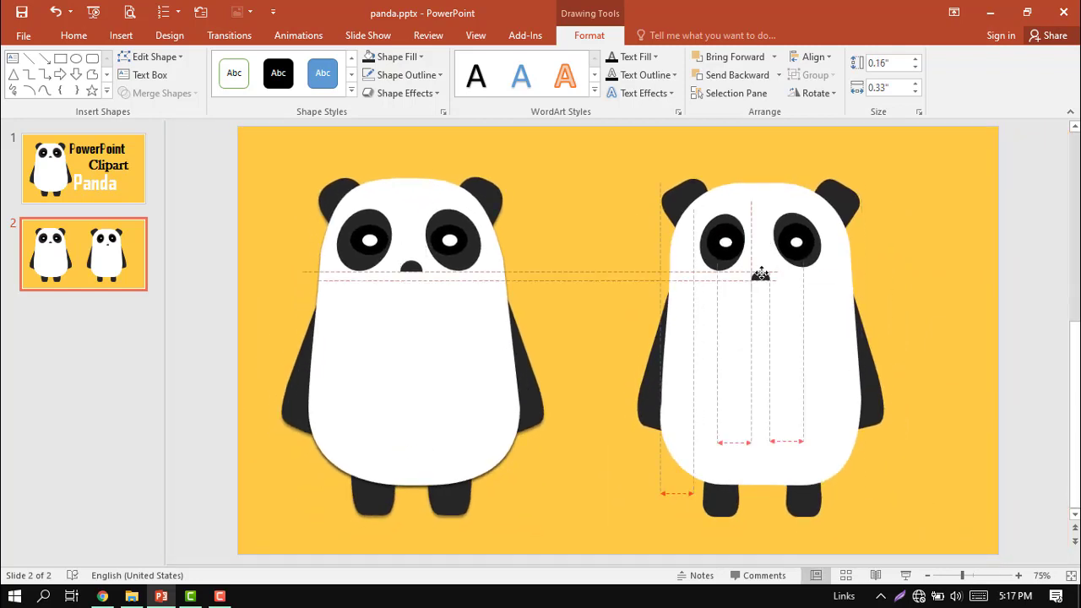
{"action": "left_click", "coordinate": [924, 312]}
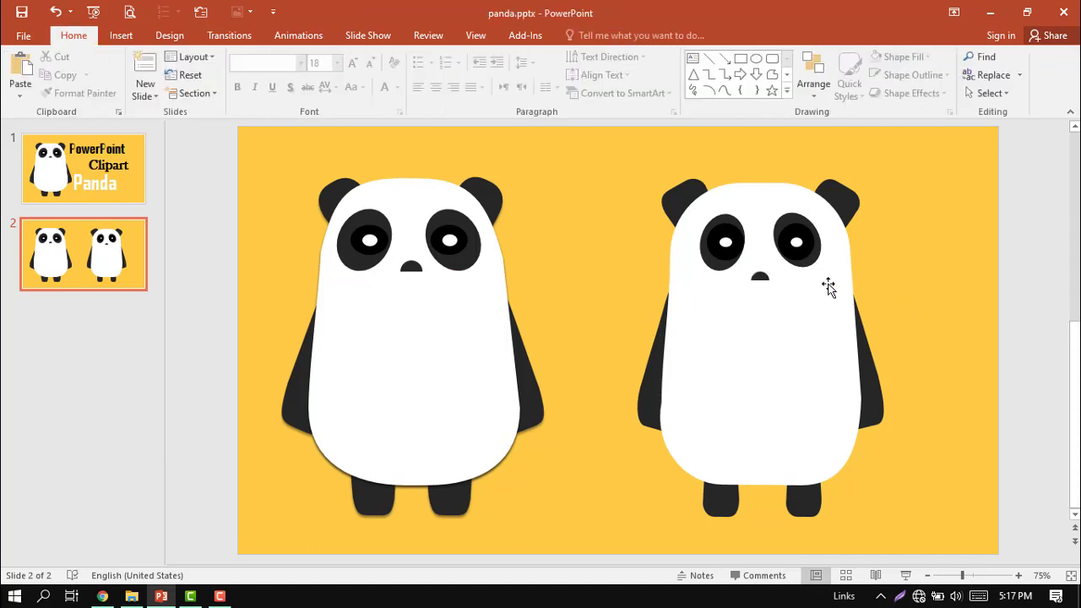
{"action": "left_click", "coordinate": [759, 278]}
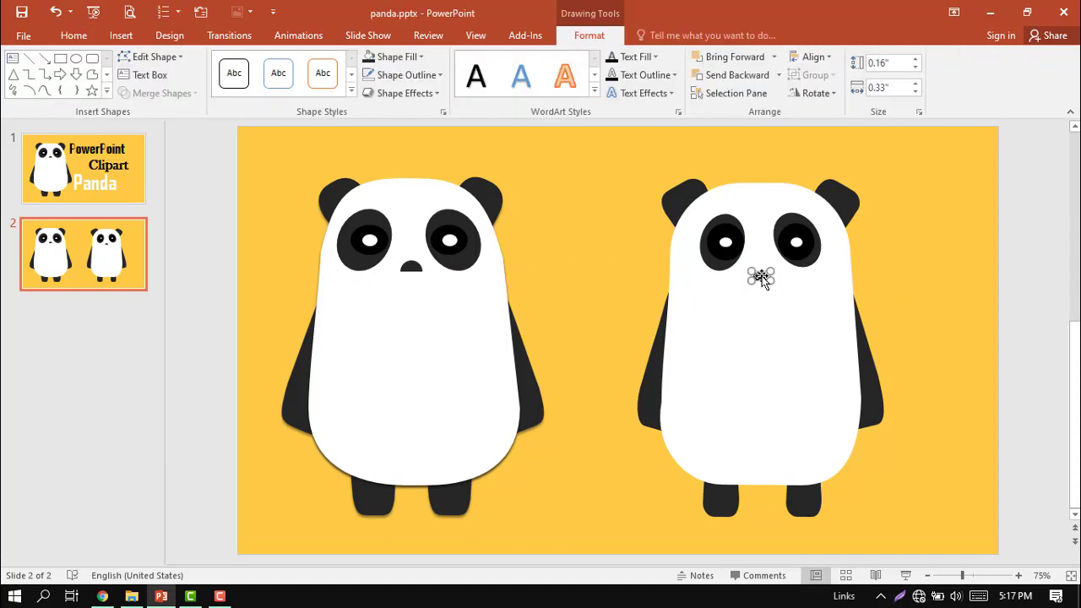
- Reposition the left eye patch and resize and nudge the right eye patch into place
{"action": "left_click", "coordinate": [711, 243]}
{"action": "mouse_move", "coordinate": [704, 239]}
{"action": "left_mouse_down"}
{"action": "mouse_move", "coordinate": [694, 238]}
{"action": "mouse_move", "coordinate": [722, 269]}
{"action": "left_mouse_up"}
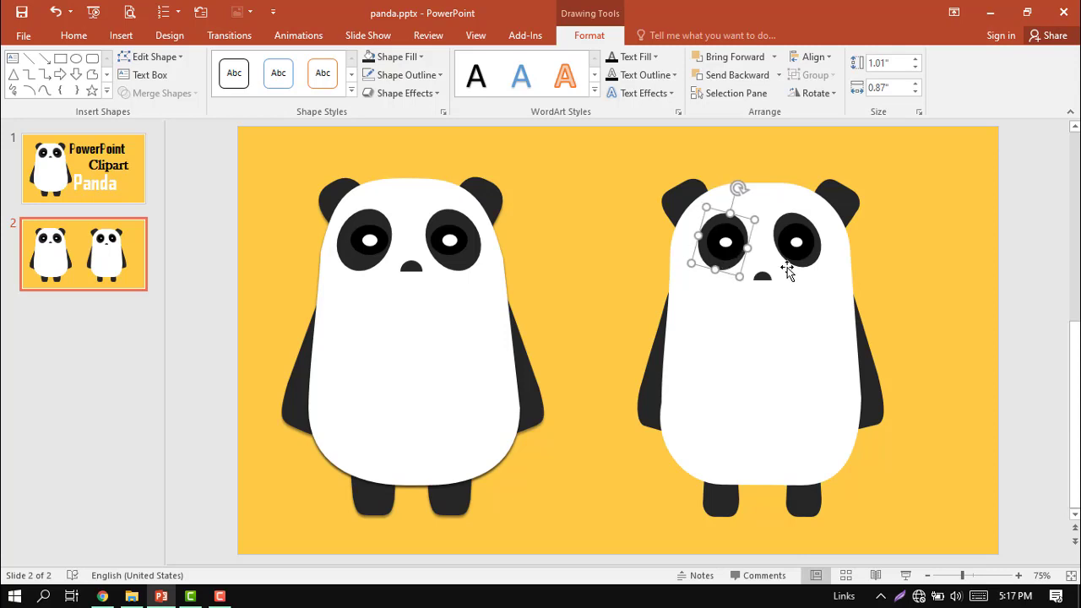
{"action": "left_click", "coordinate": [797, 264]}
{"action": "left_click_drag", "start_coordinate": [832, 254], "coordinate": [831, 239]}
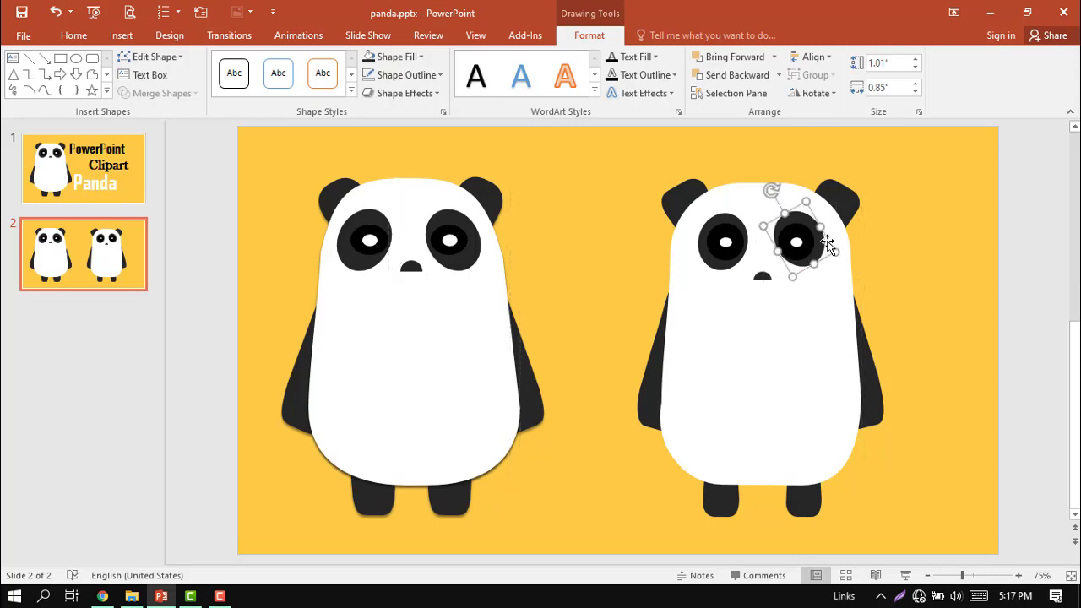
{"action": "key", "text": "ctrl+Left"}
{"action": "key", "text": "ctrl+Left"}
{"action": "key", "text": "ctrl+Down"}
{"action": "key", "text": "ctrl+Down"}
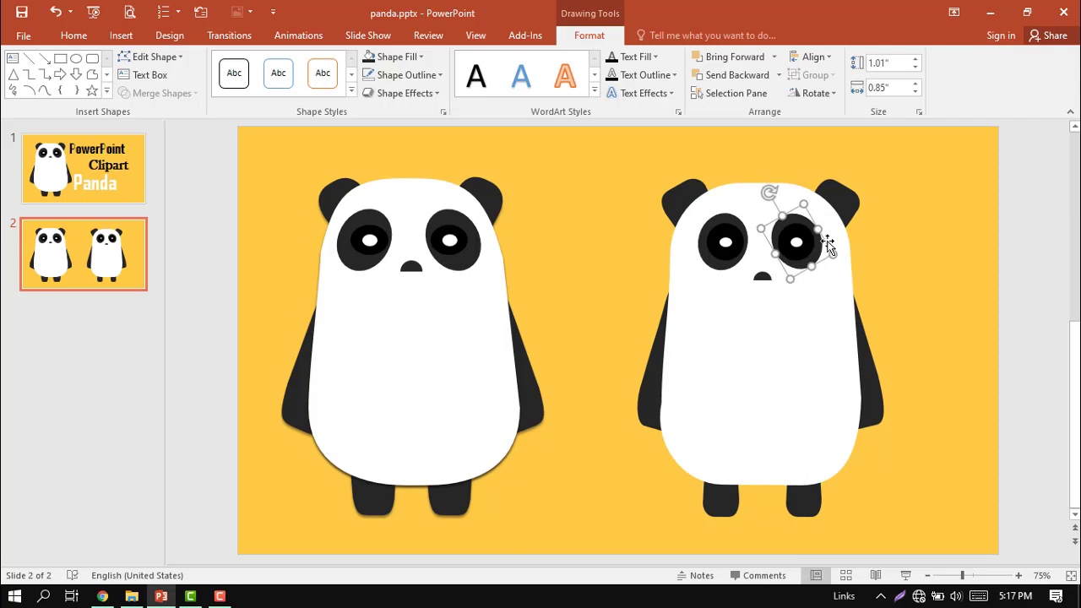
{"action": "left_click", "coordinate": [898, 342]}
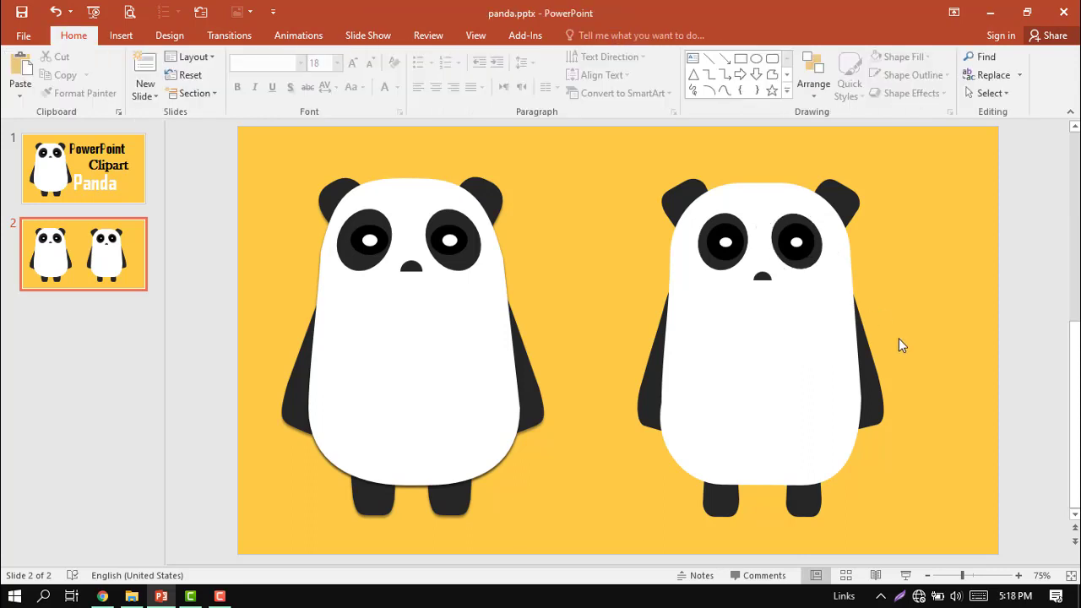
- Apply an Offset Bottom outer shadow to the right panda's white body
{"action": "left_click", "coordinate": [756, 407]}
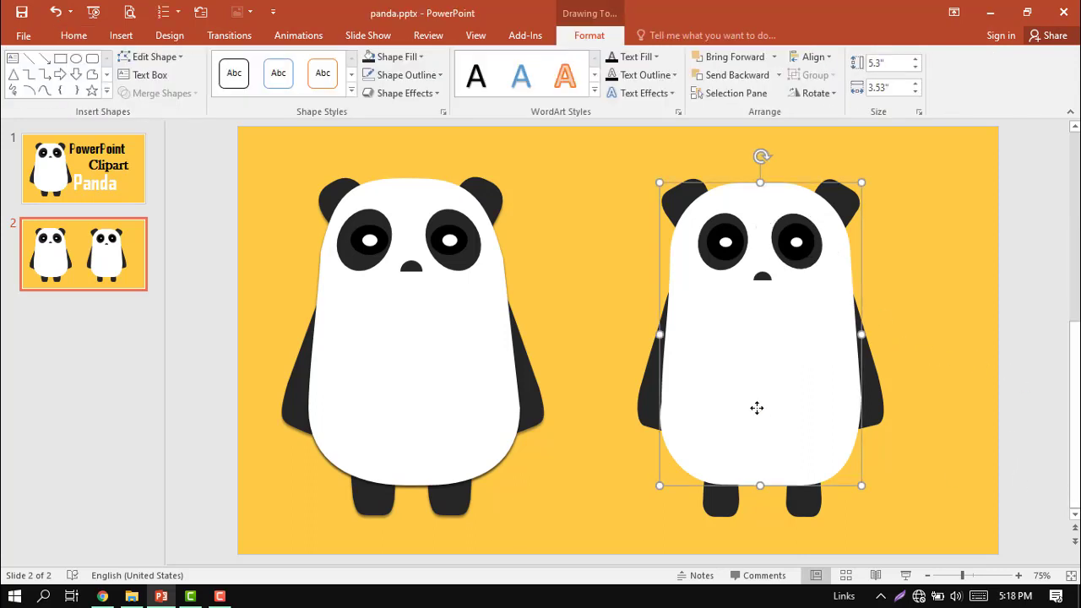
{"action": "right_click", "coordinate": [757, 407]}
{"action": "left_click", "coordinate": [805, 396]}
{"action": "left_click", "coordinate": [912, 187]}
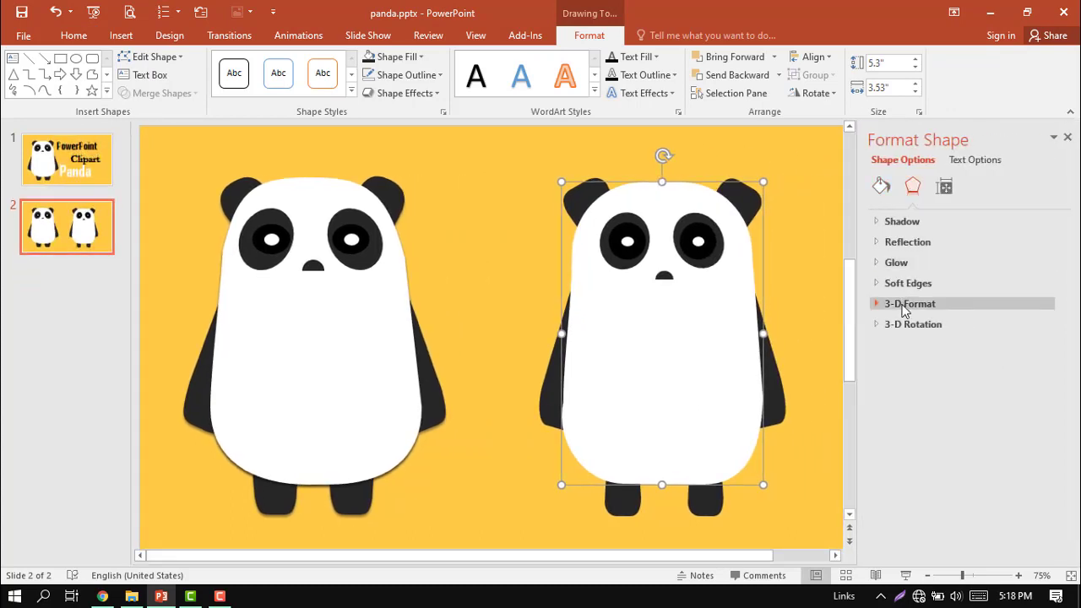
{"action": "left_click", "coordinate": [900, 221]}
{"action": "left_click", "coordinate": [1031, 245]}
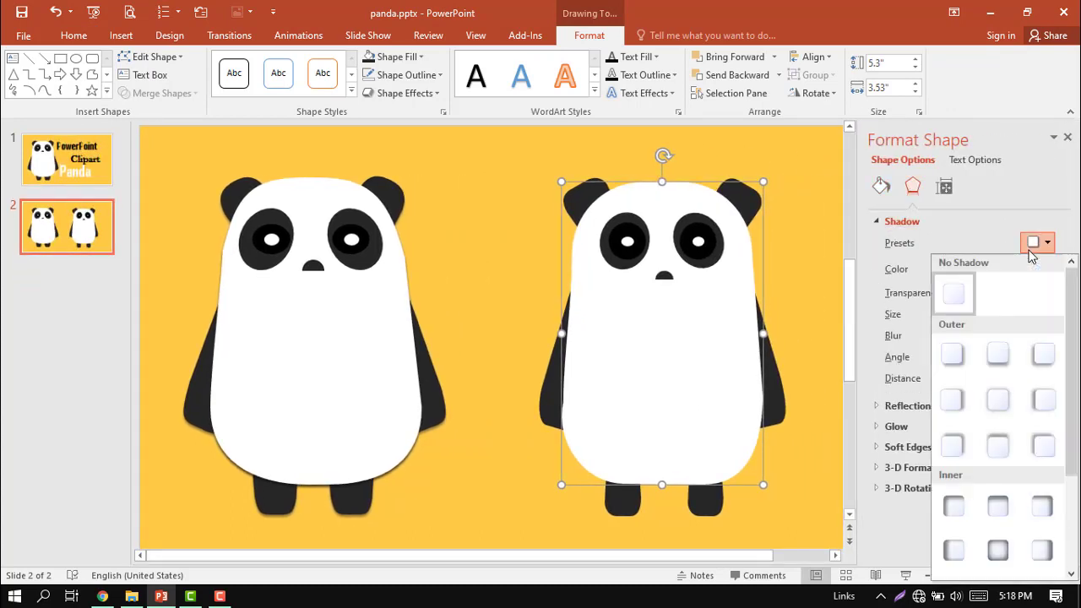
{"action": "left_click", "coordinate": [998, 355]}
{"action": "left_click", "coordinate": [804, 422]}
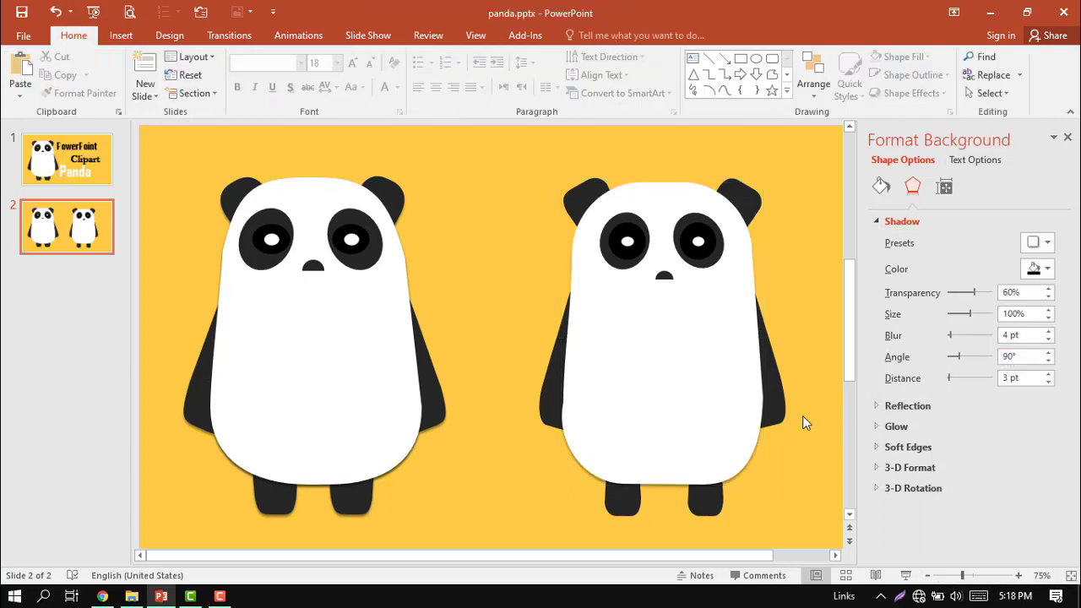
- Group all the right panda's parts and give the group an Offset Bottom shadow at 42% transparency
{"action": "left_click_drag", "start_coordinate": [487, 128], "coordinate": [817, 545]}
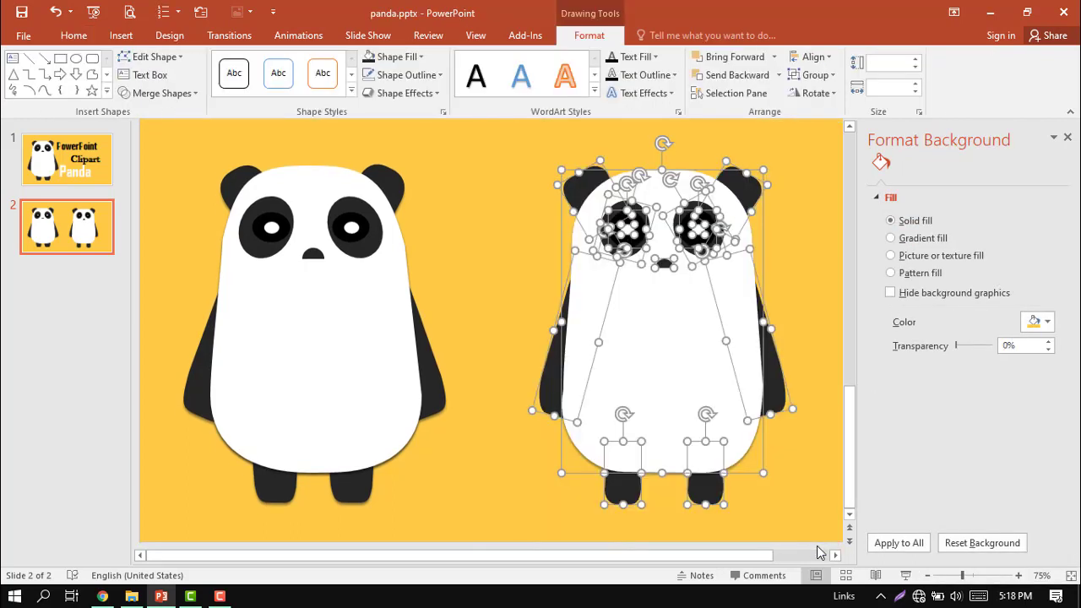
{"action": "right_click", "coordinate": [652, 304]}
{"action": "mouse_move", "coordinate": [691, 393]}
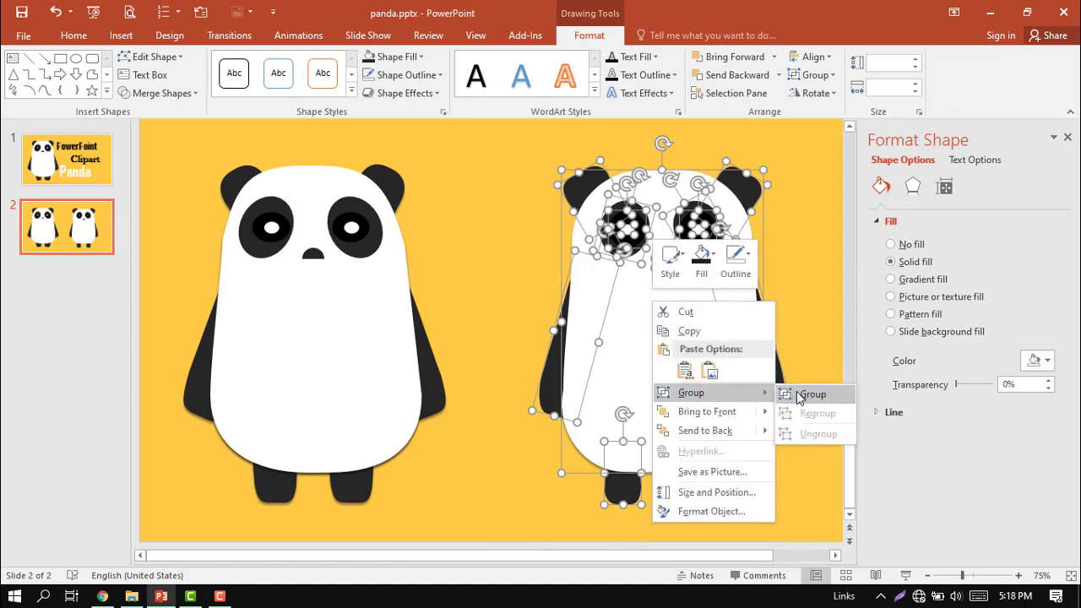
{"action": "left_click", "coordinate": [811, 394]}
{"action": "left_click", "coordinate": [912, 185]}
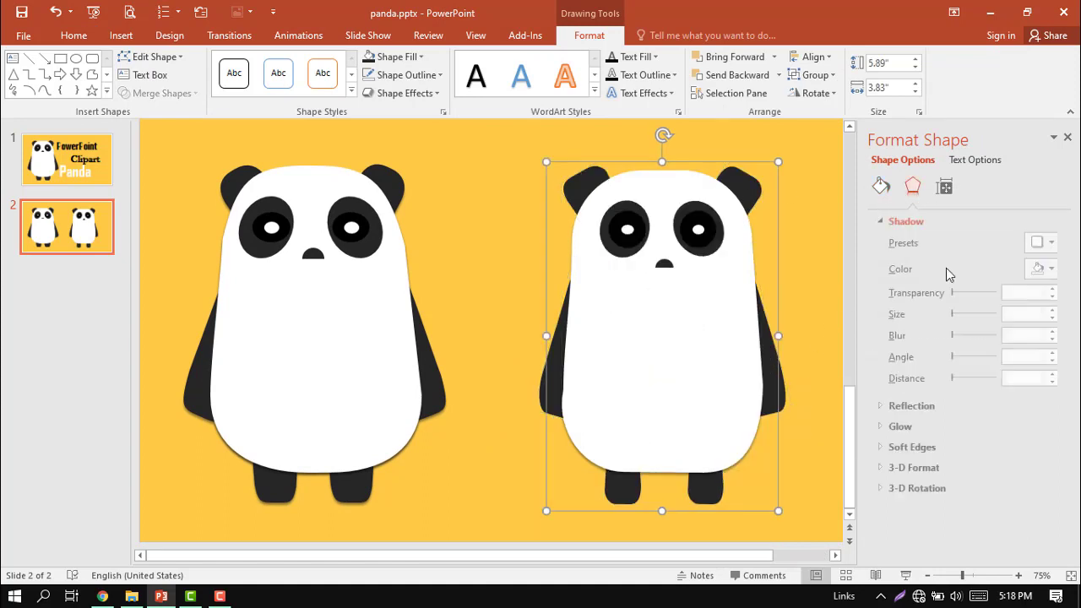
{"action": "left_click", "coordinate": [1037, 243]}
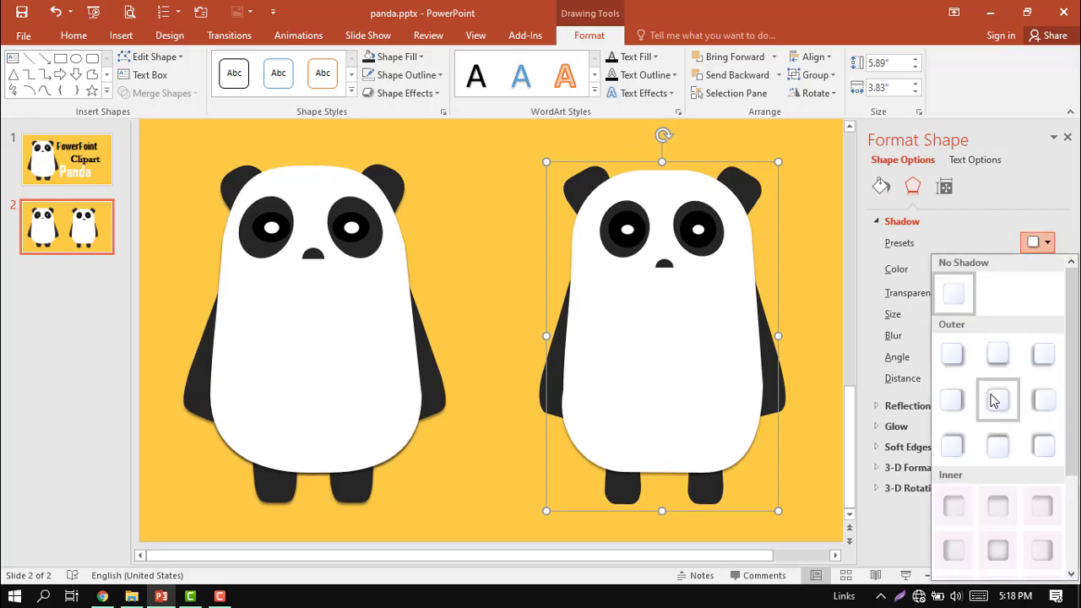
{"action": "left_click", "coordinate": [1001, 369]}
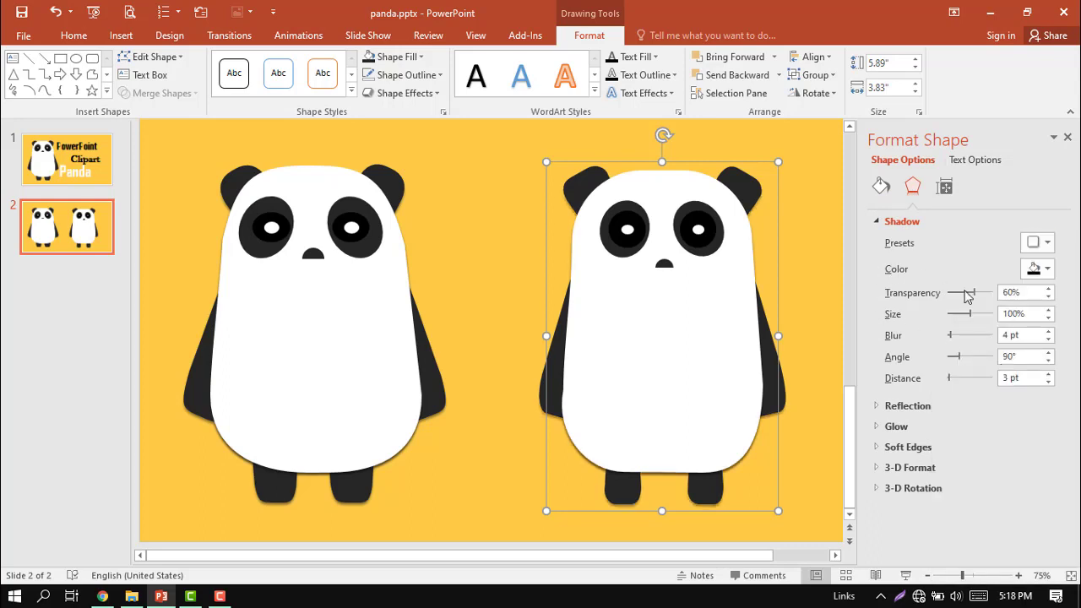
{"action": "left_click_drag", "start_coordinate": [976, 294], "coordinate": [969, 295]}
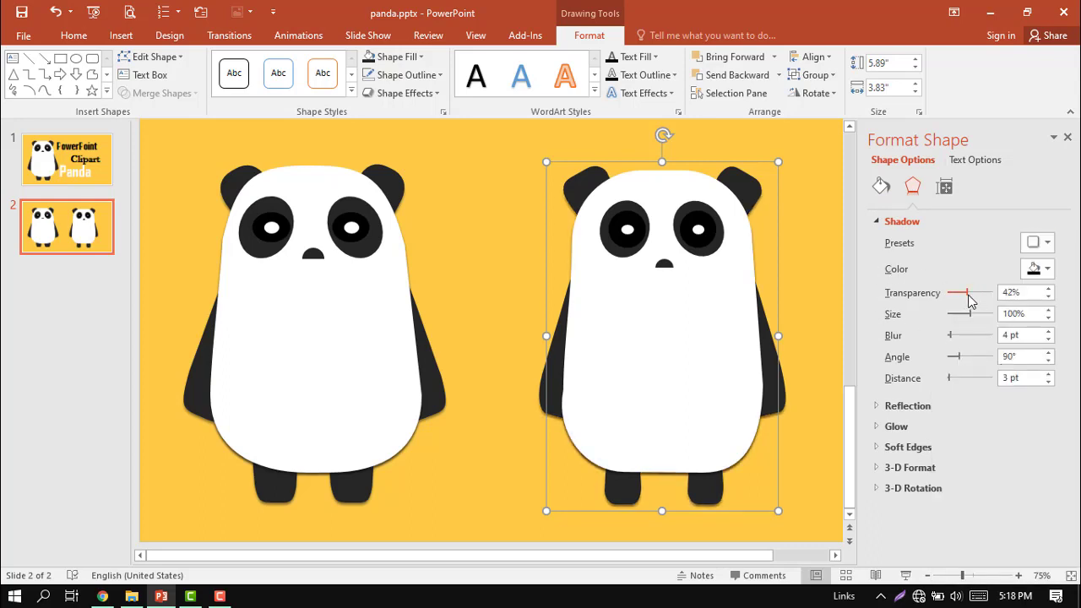
{"action": "left_click", "coordinate": [818, 344]}
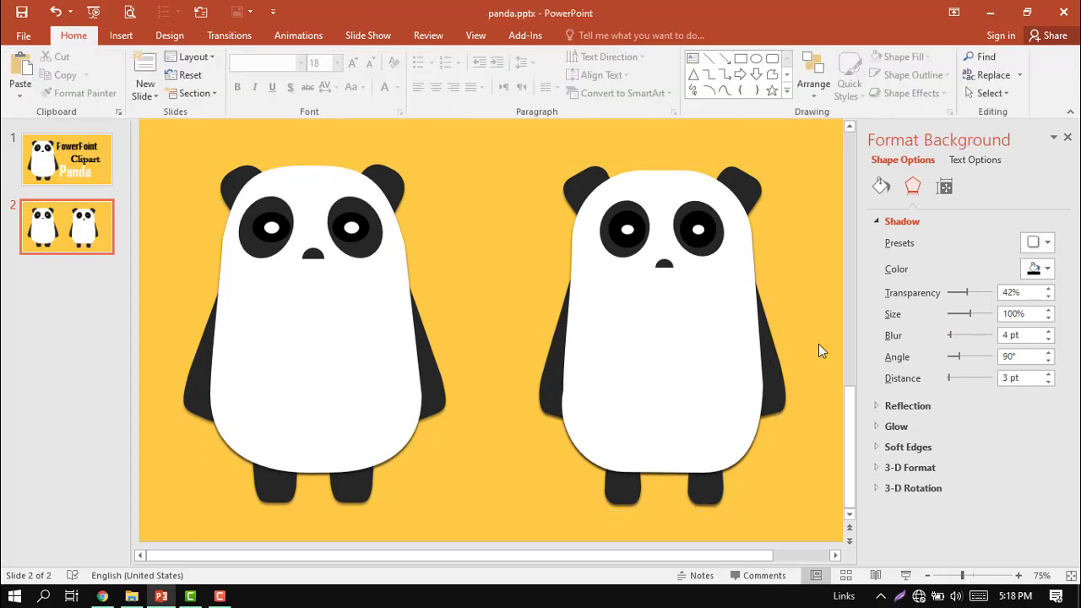
- Close the Format Background pane and play slide 2 as a full-screen slide show
{"action": "left_click", "coordinate": [1066, 140]}
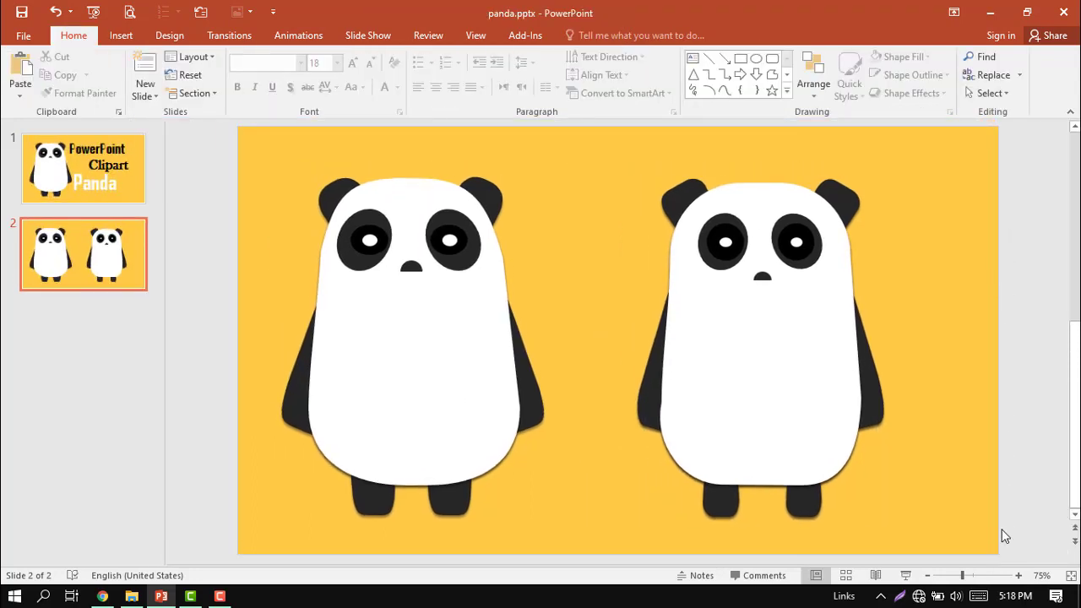
{"action": "left_click", "coordinate": [905, 575]}
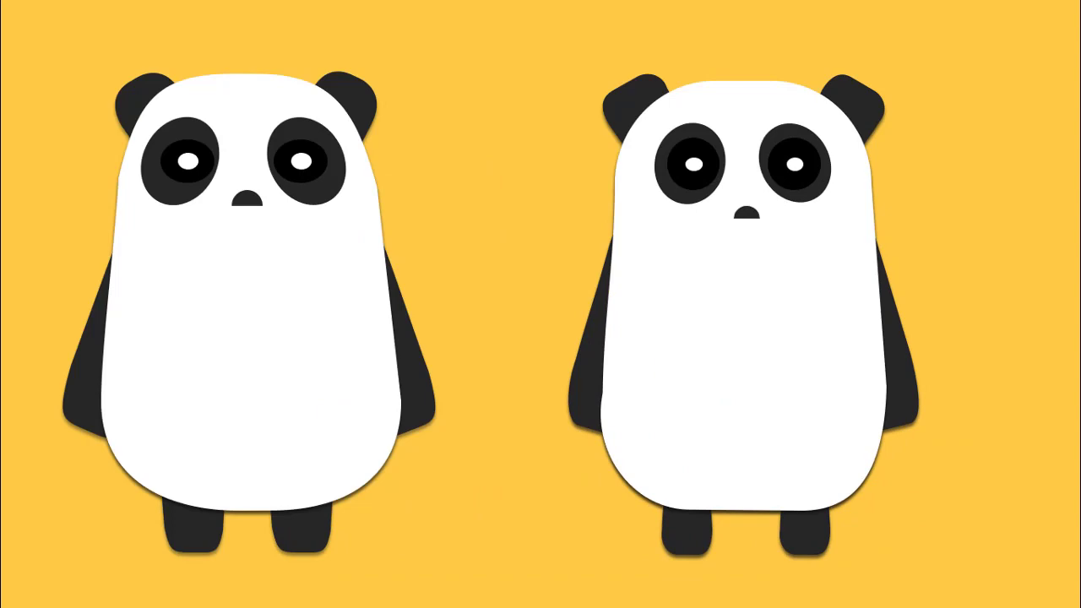